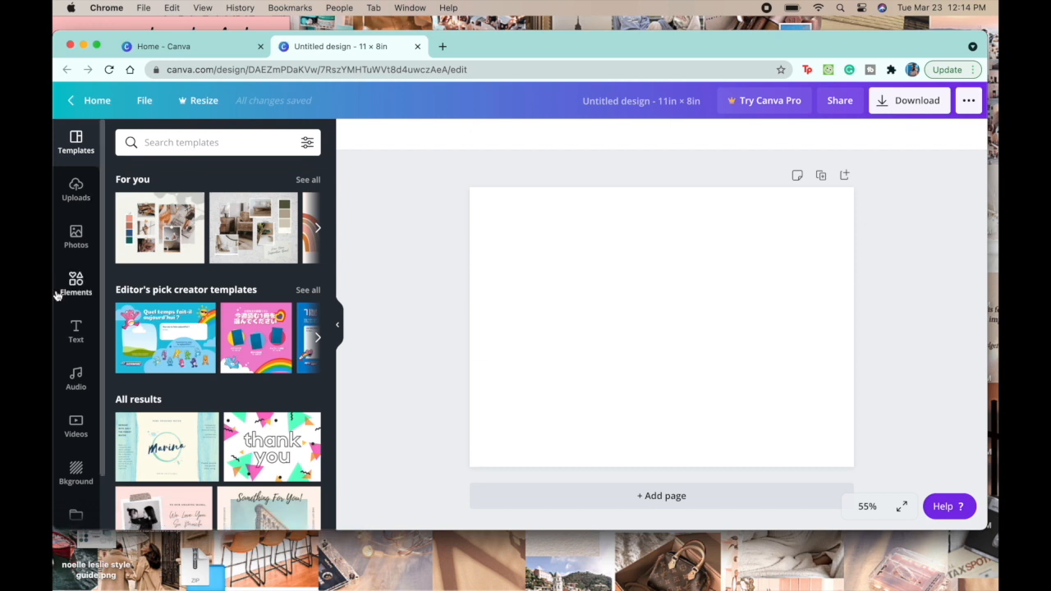
Step: Add a heading containing the owner's full name followed by "style guide" and place it along the page's upper edge
left_click(80, 329)
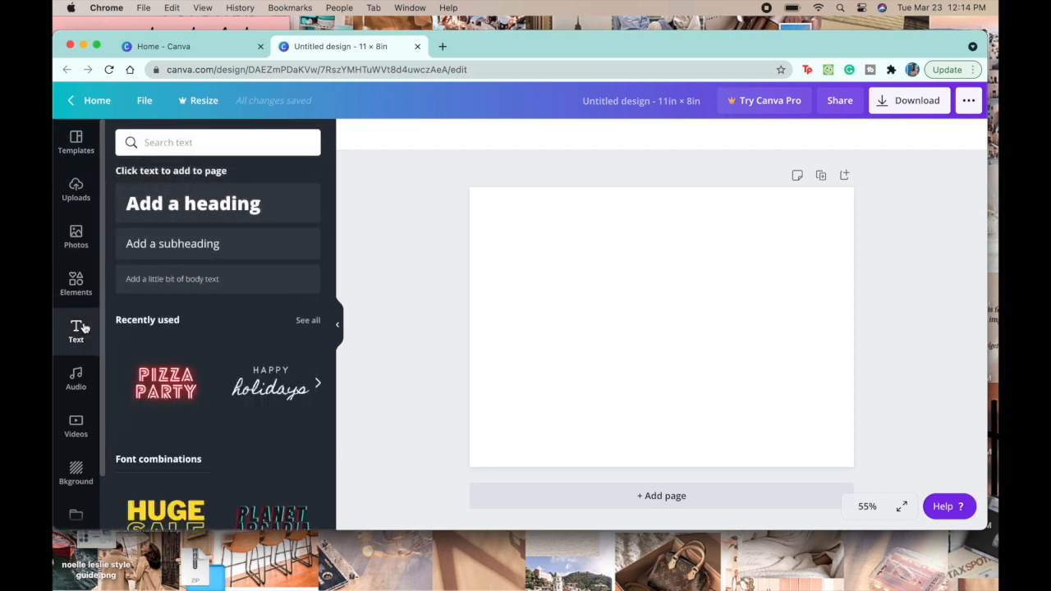
left_click(198, 216)
type("no")
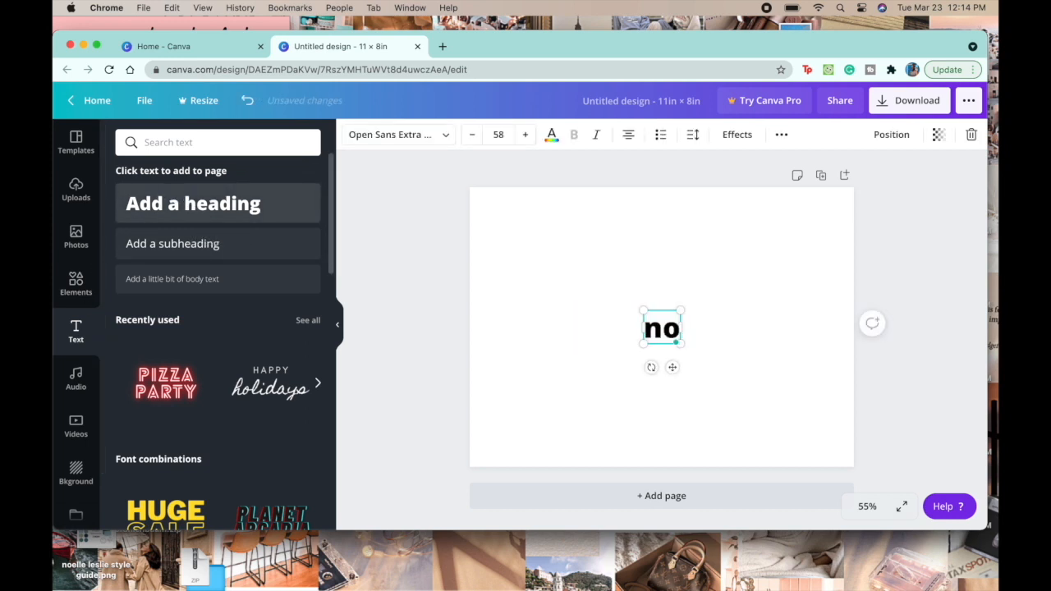
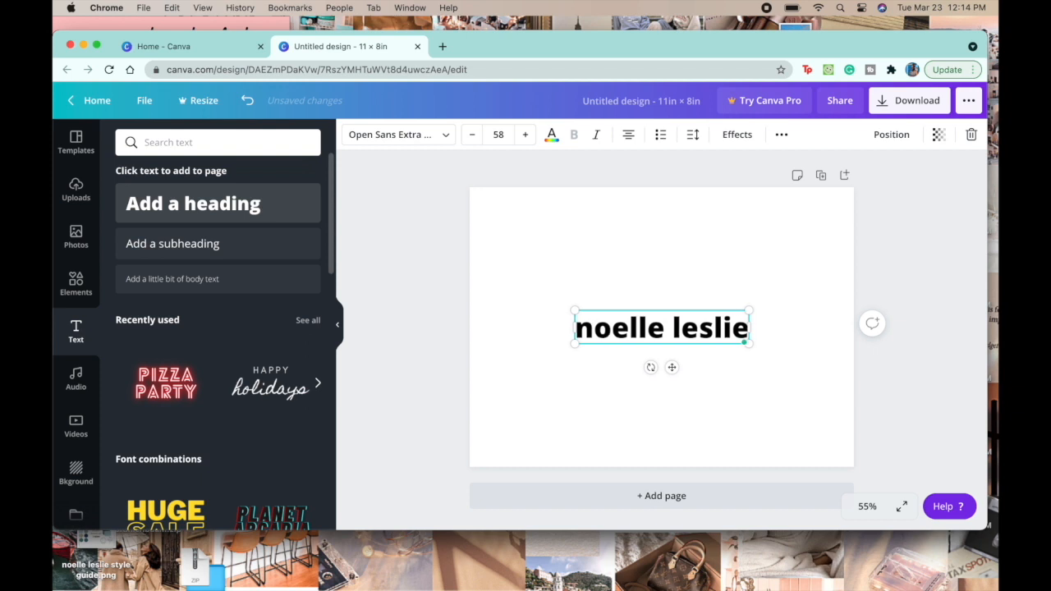
type(" style guide")
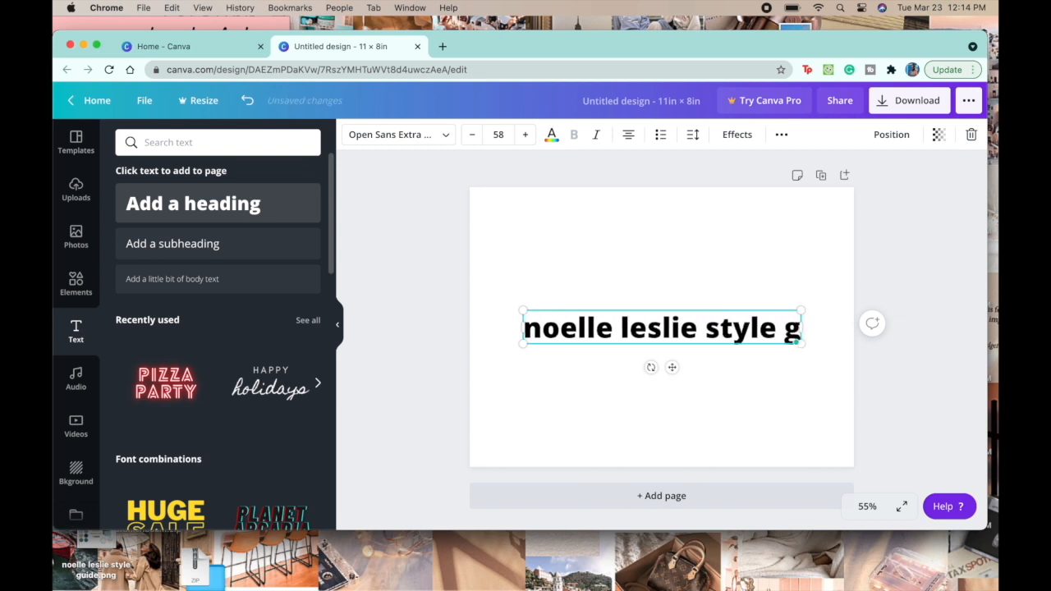
left_click_drag(673, 369, 671, 256)
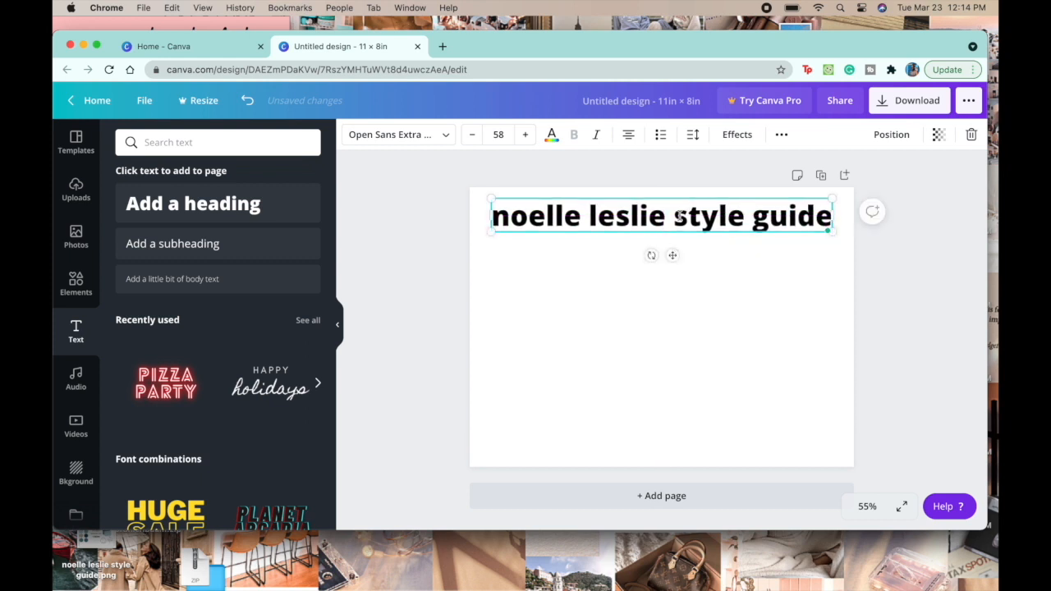
Step: Change the font of the whole style guide title to Moontime
double_click(680, 215)
left_click_drag(495, 216, 817, 218)
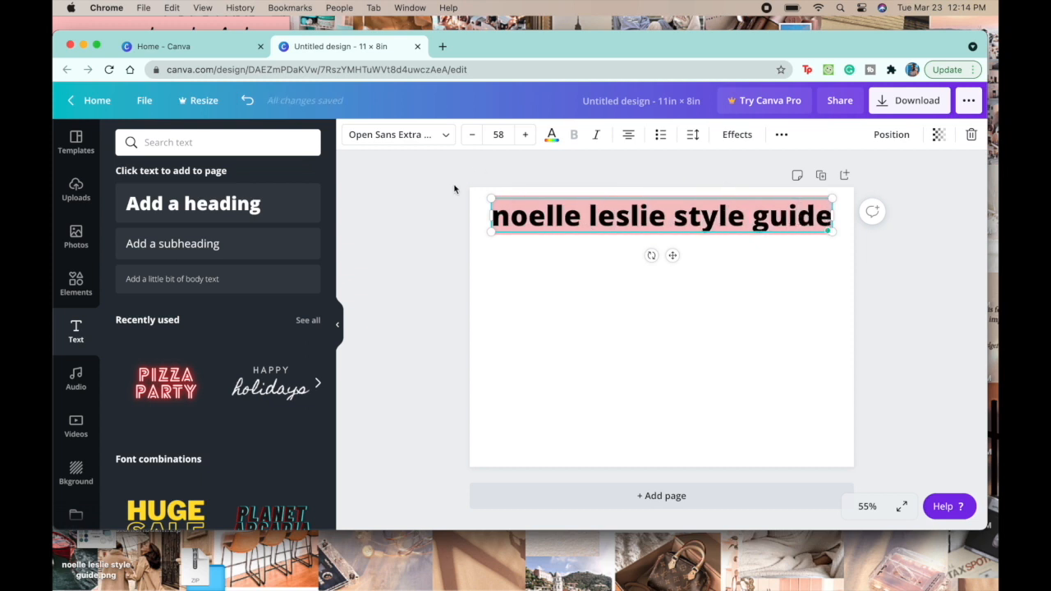
left_click(440, 146)
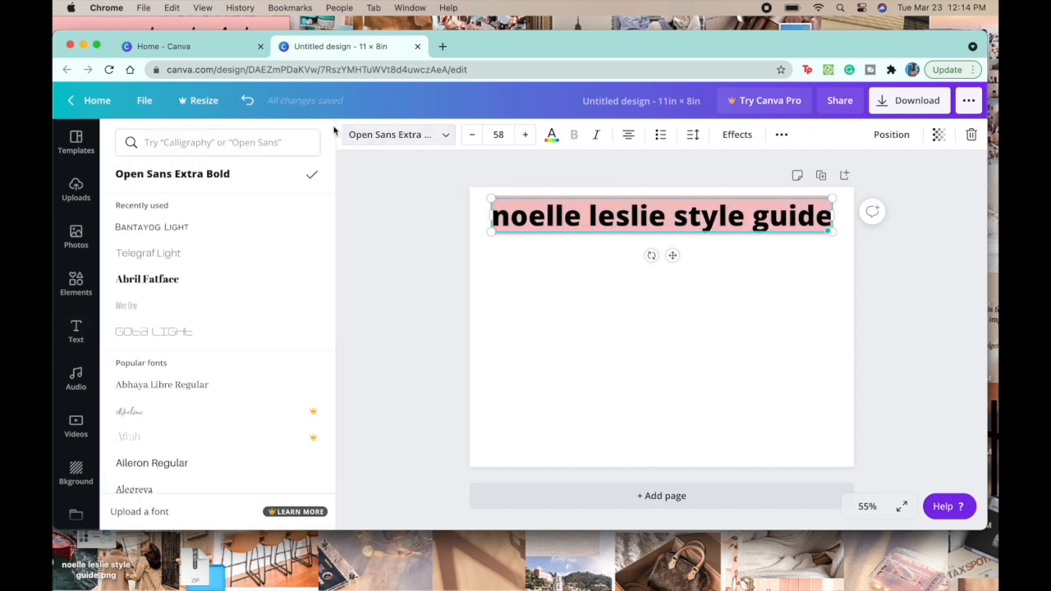
scroll(222, 312, "down", 2)
scroll(222, 315, "down", 10)
scroll(221, 315, "down", 15)
scroll(222, 316, "up", 3)
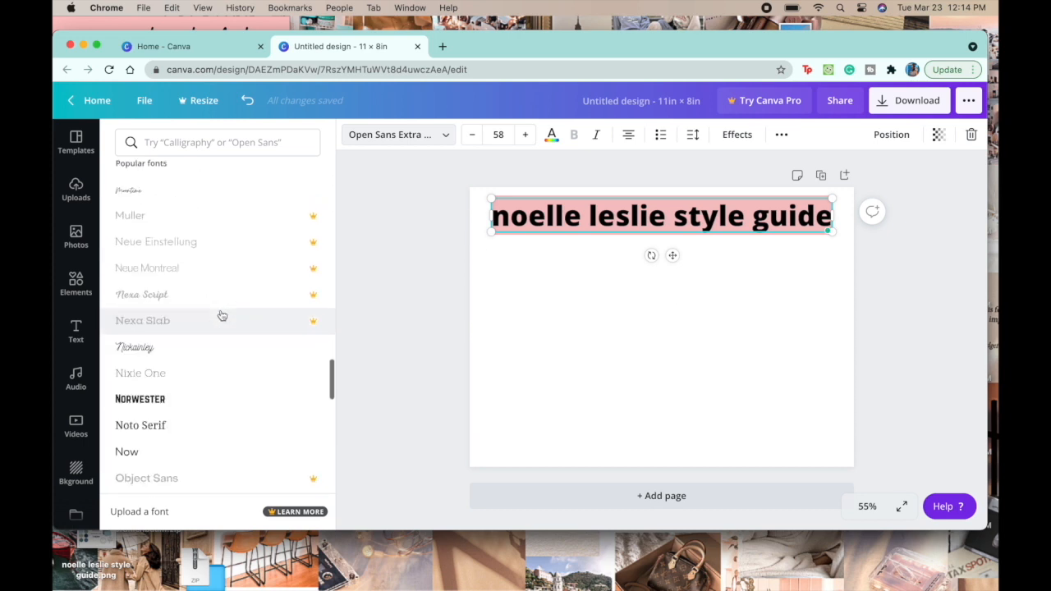
scroll(220, 314, "up", 3)
left_click(217, 312)
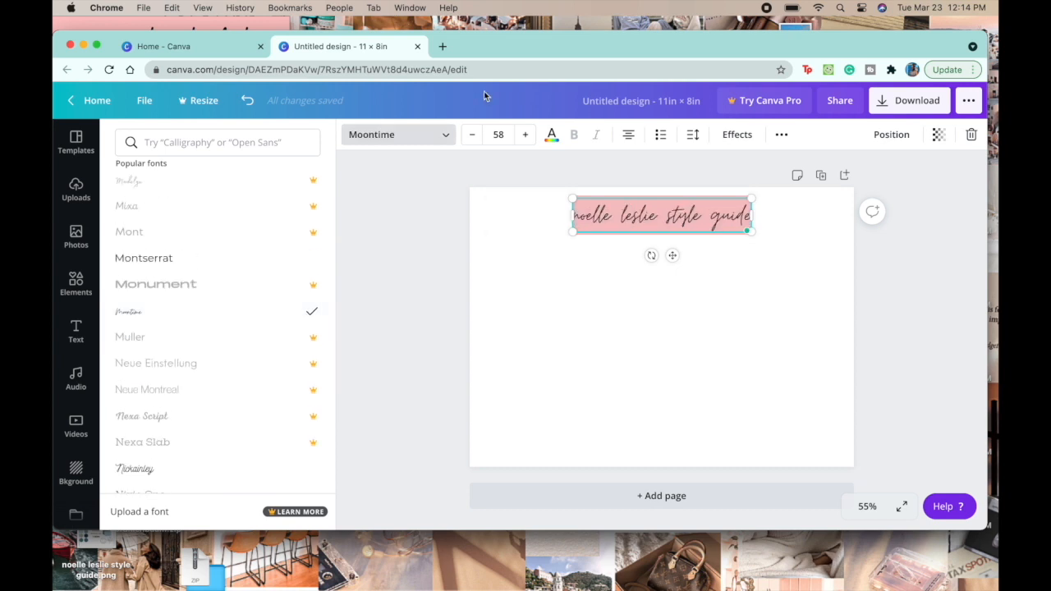
Step: Enlarge the style guide title to size 68 and nudge it slightly upward
left_click(523, 135)
left_click(523, 134)
left_click(523, 135)
left_click(523, 134)
key("Escape")
left_click(690, 190)
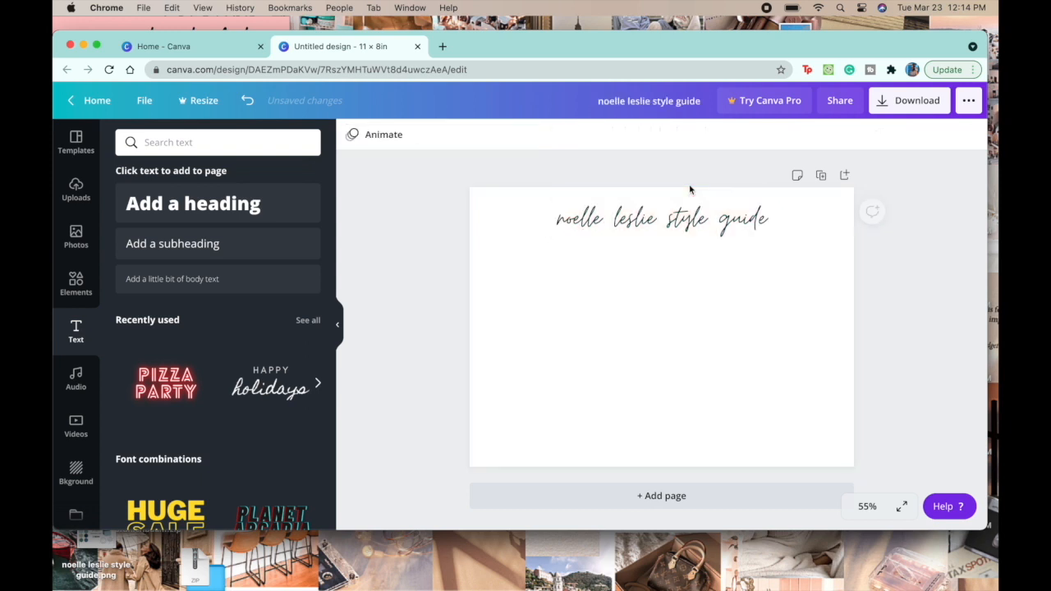
left_click_drag(667, 222, 665, 219)
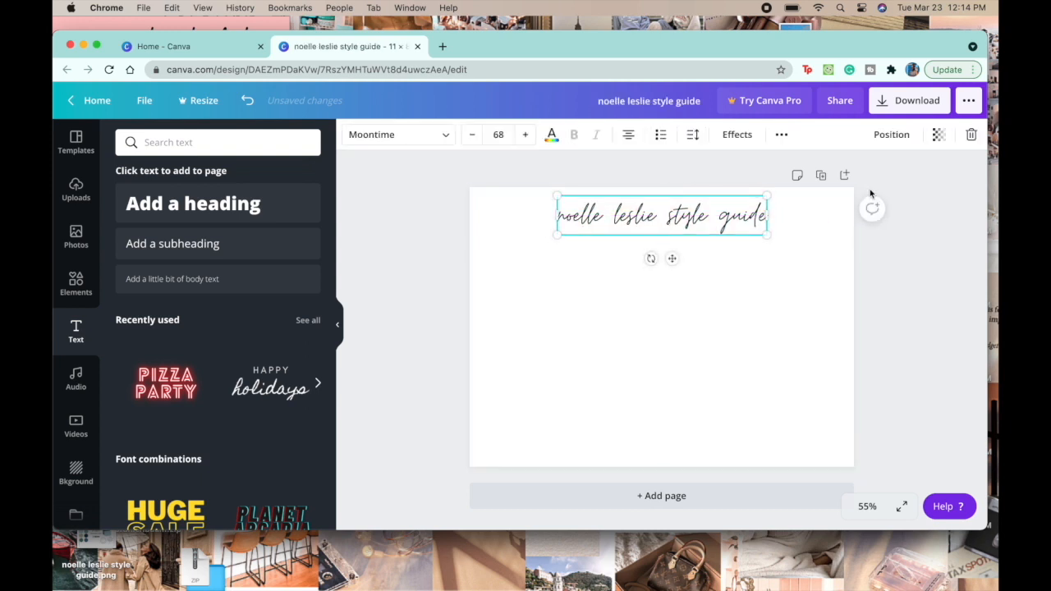
left_click(911, 180)
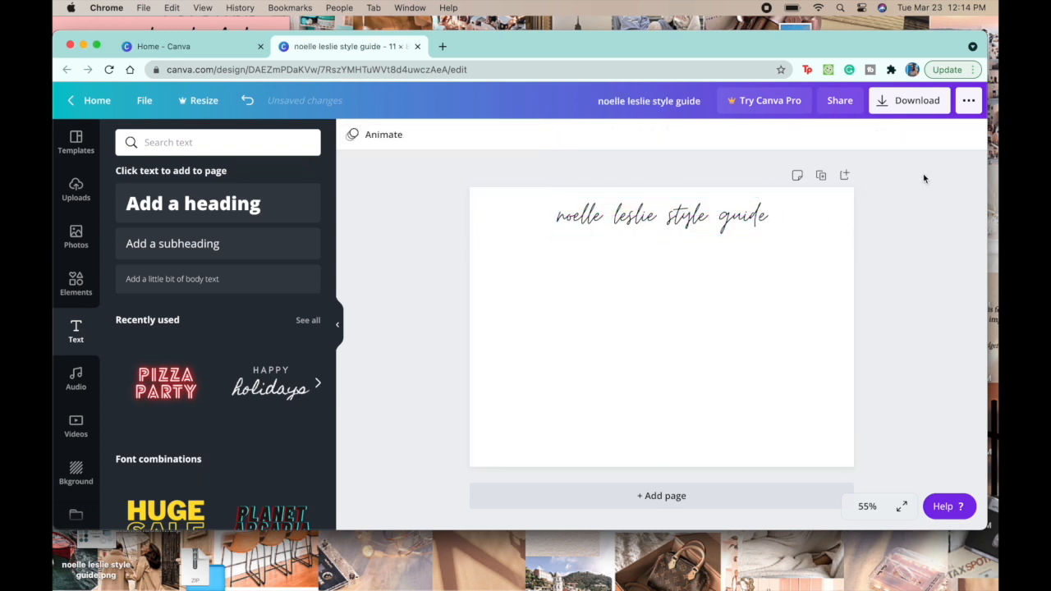
Step: Add a heading reading "COLORS:", shrink it to about size 47.6 and place it below the title at the page's left side
left_click(220, 206)
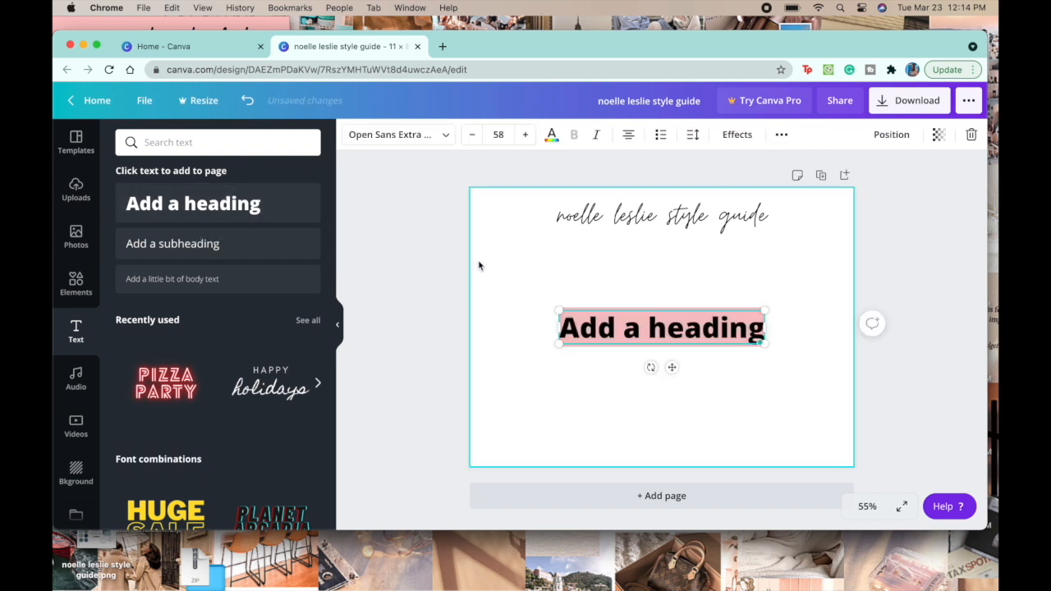
type("COLORS")
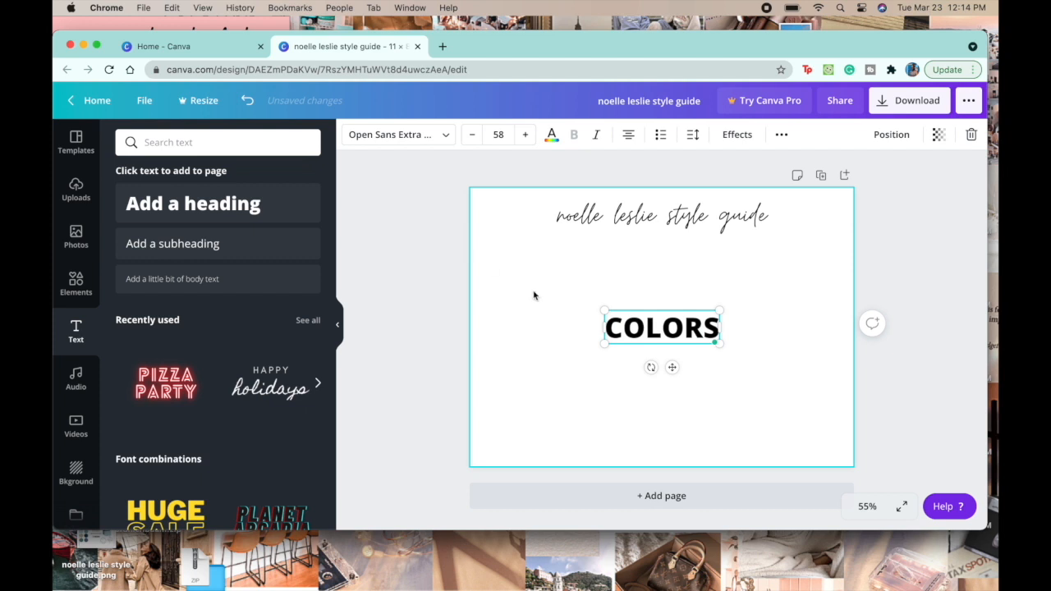
type(":")
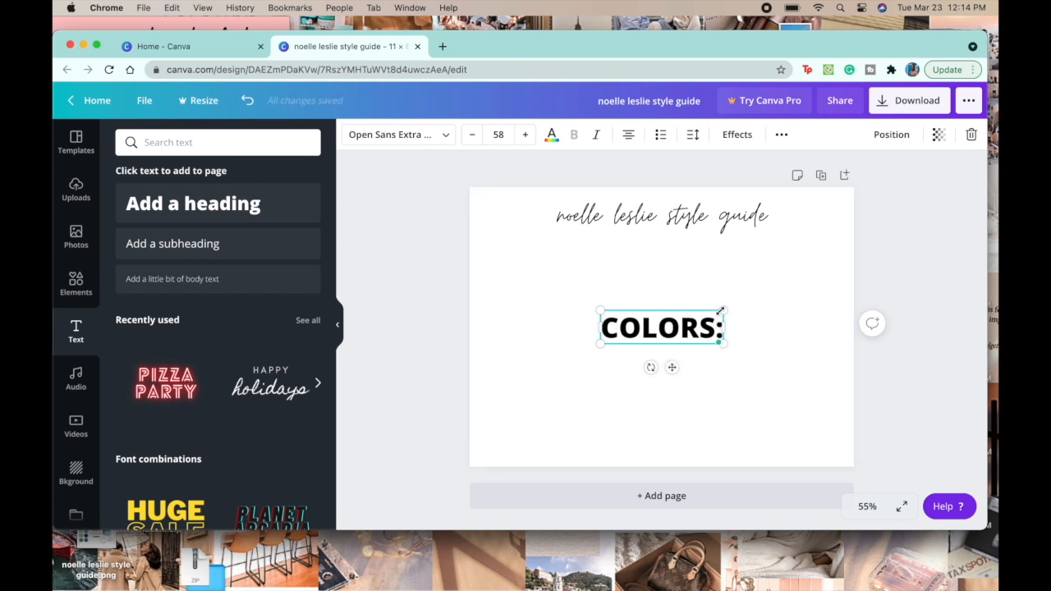
left_click_drag(722, 310, 580, 295)
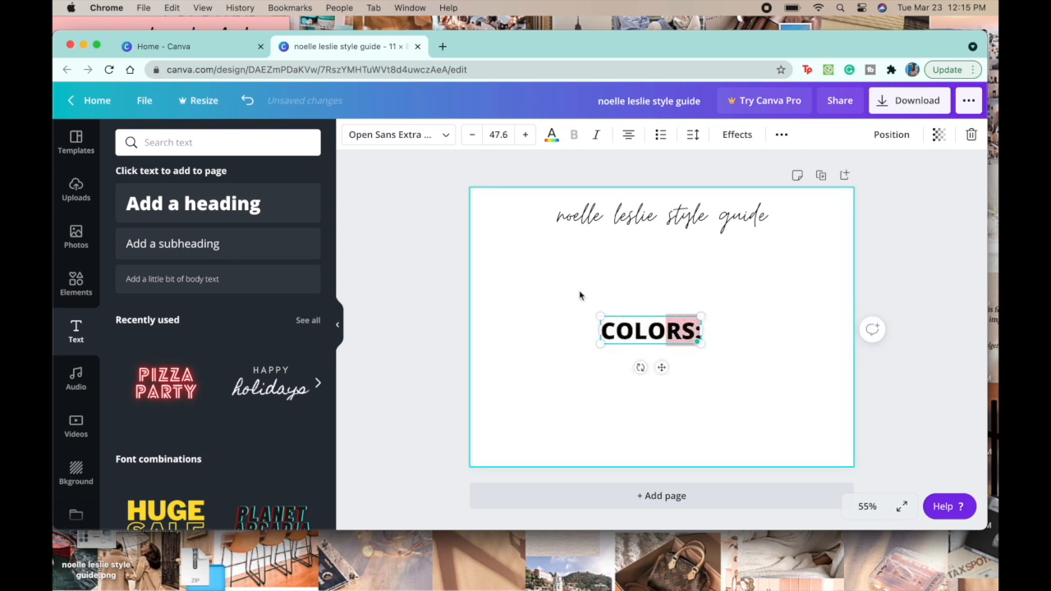
left_click_drag(661, 368, 546, 301)
Step: Change the font of the "COLORS:" heading to Abril Fatface
key("super+a")
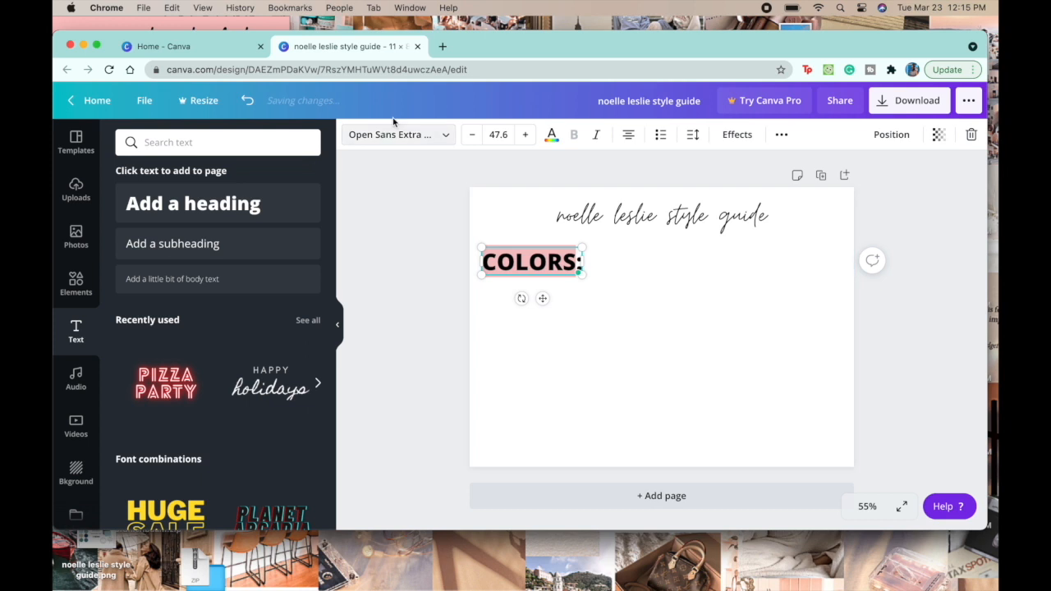
left_click(403, 134)
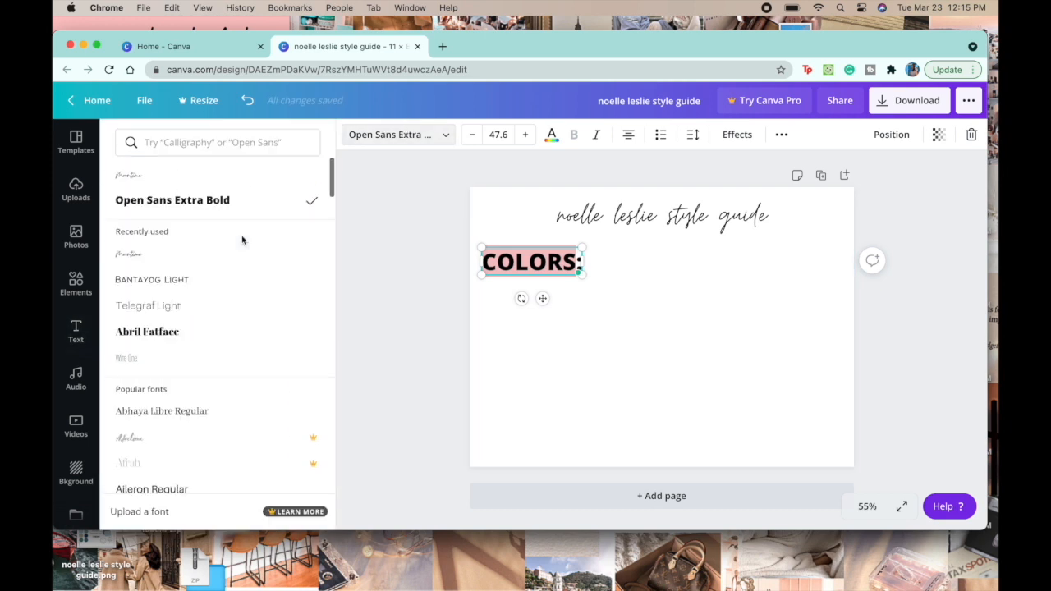
left_click(374, 315)
left_click(496, 276)
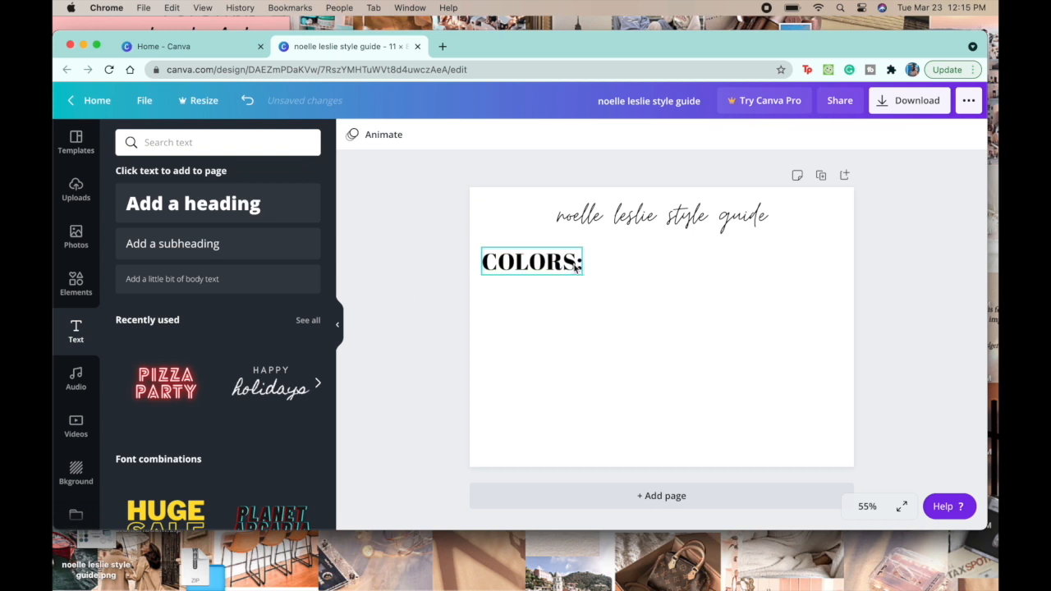
left_click(421, 232)
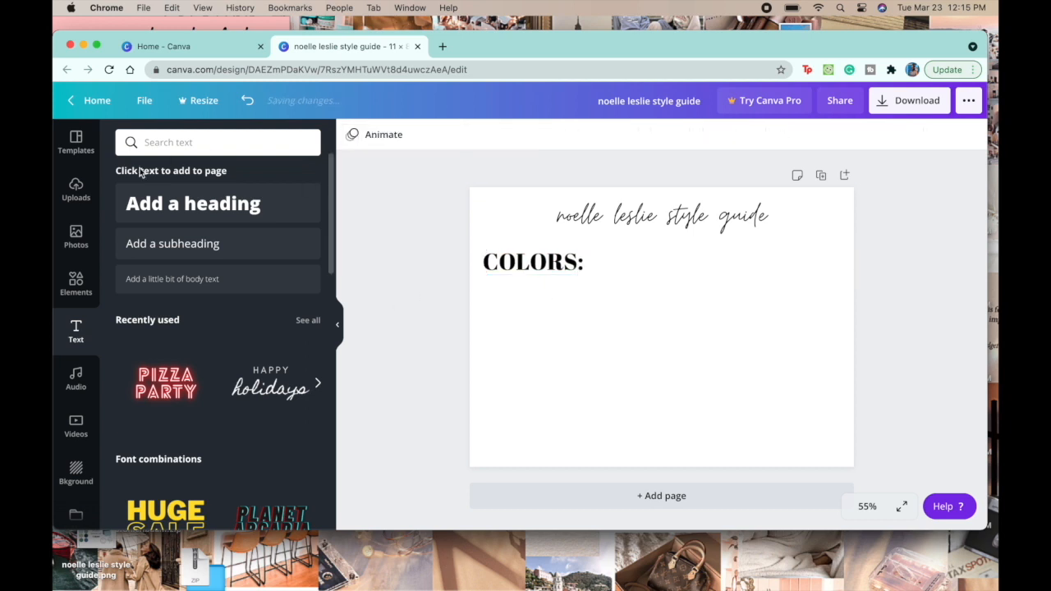
Step: Place a solid black circle, about 1.3 by 1.3 in, directly beneath the "COLORS:" heading
left_click(73, 289)
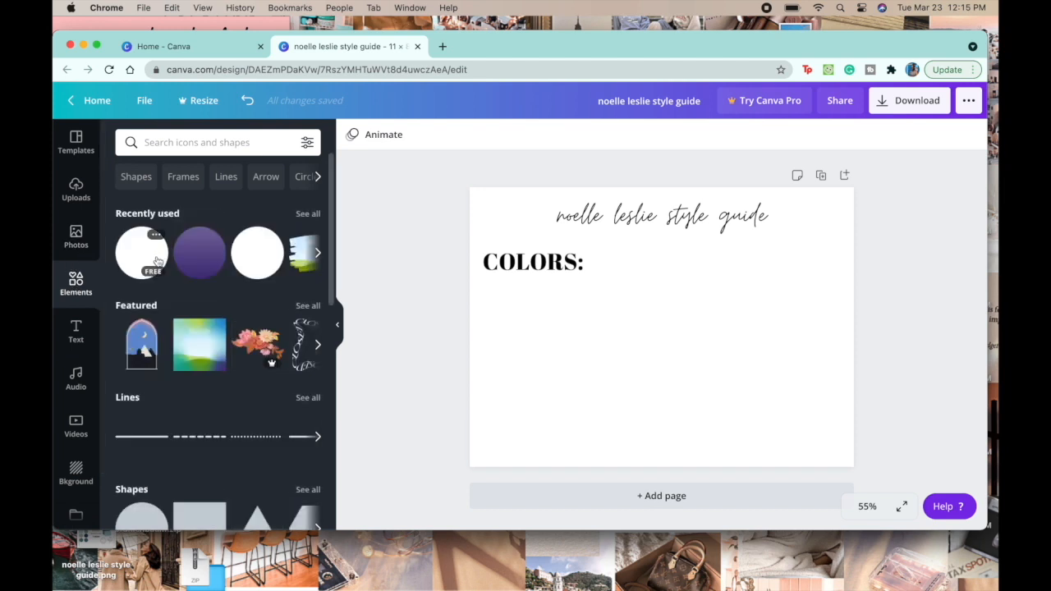
left_click(141, 253)
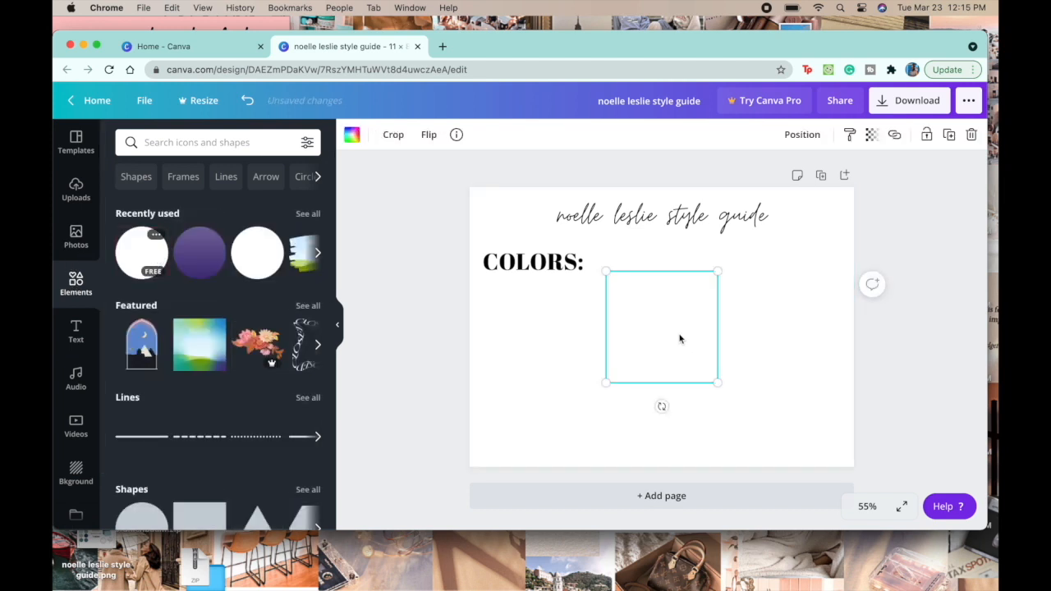
key("Delete")
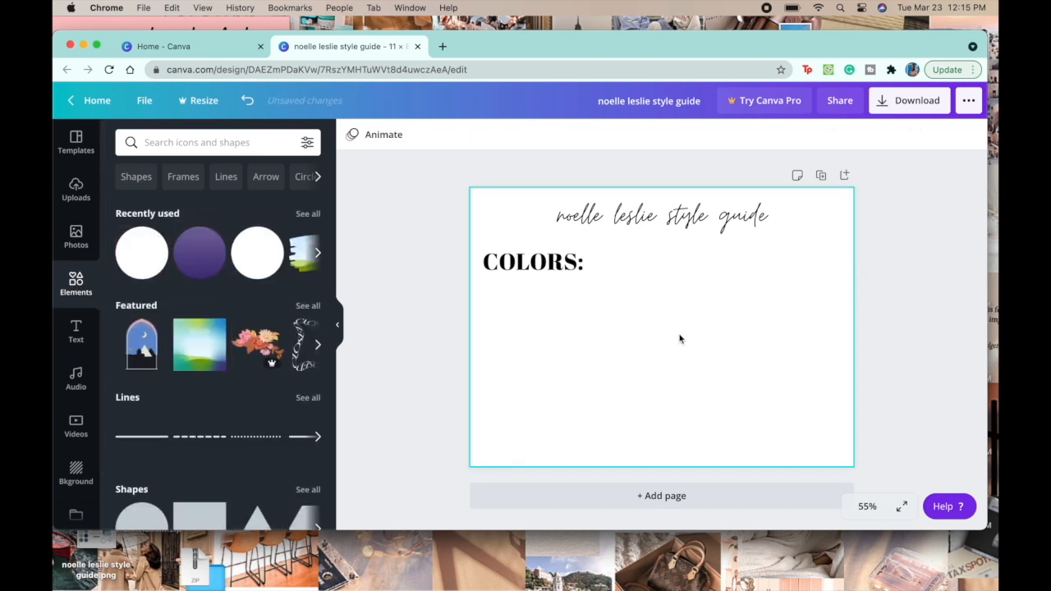
left_click(317, 255)
left_click(317, 256)
left_click(317, 255)
left_click(316, 256)
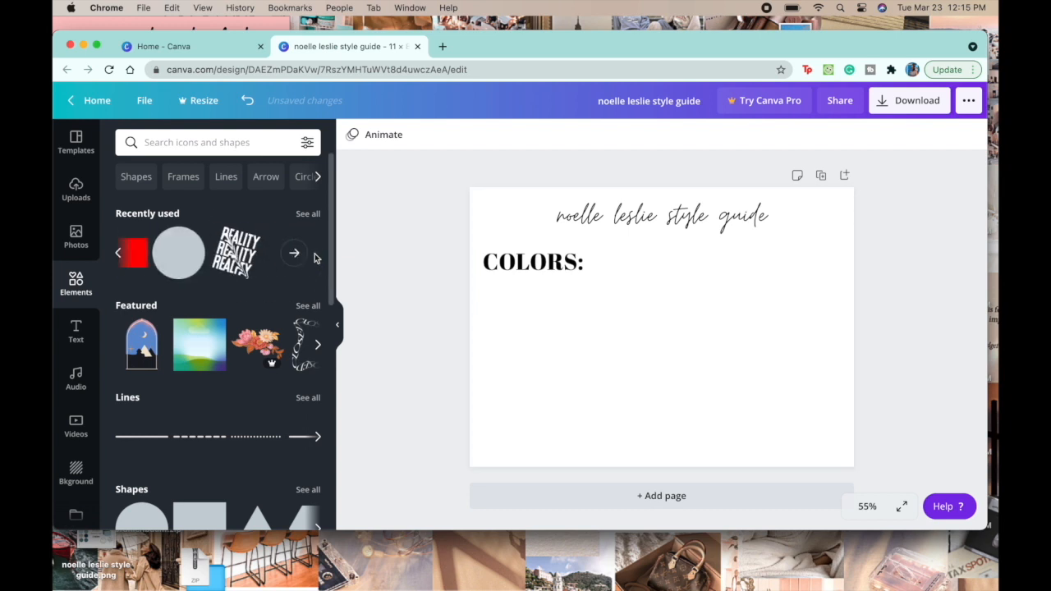
left_click(179, 254)
left_click_drag(738, 248, 526, 331)
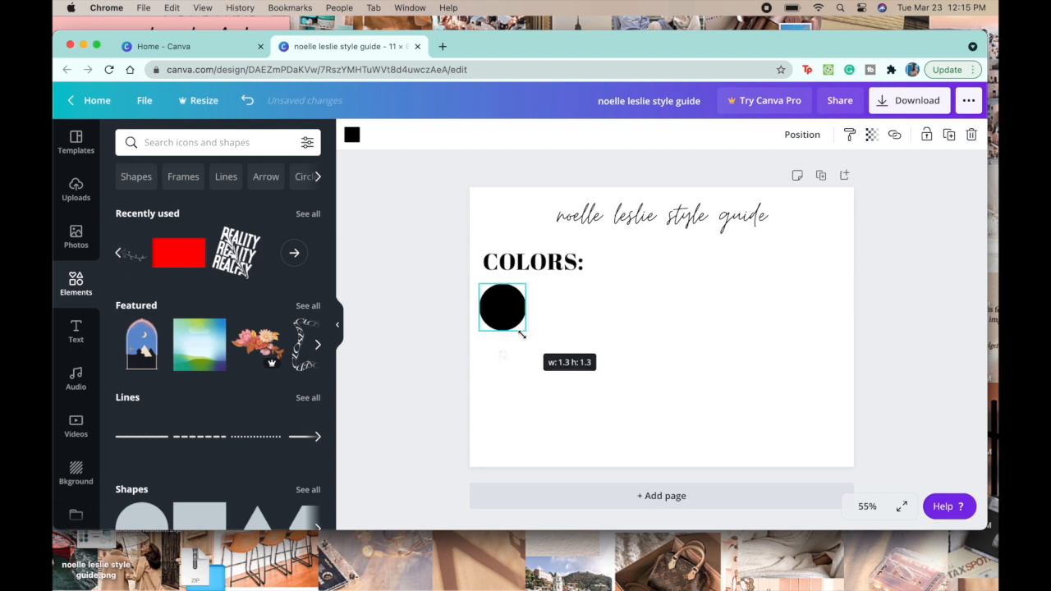
Step: Duplicate the black circle and arrange the copies in a grid of two columns and three rows under the "COLORS:" heading
key("super+v")
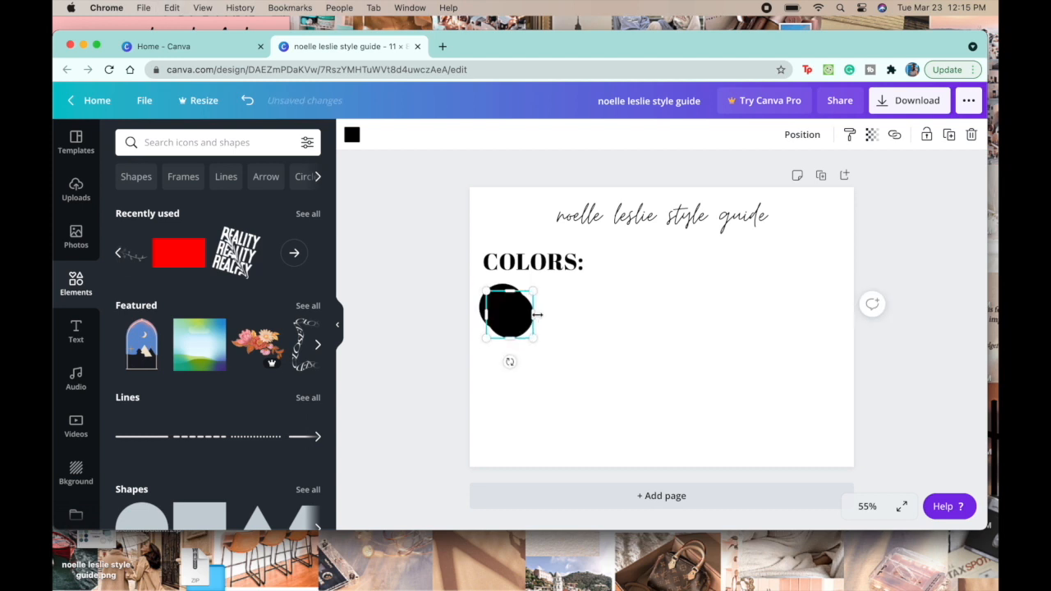
key("super+v")
key("super+v")
key("super+v")
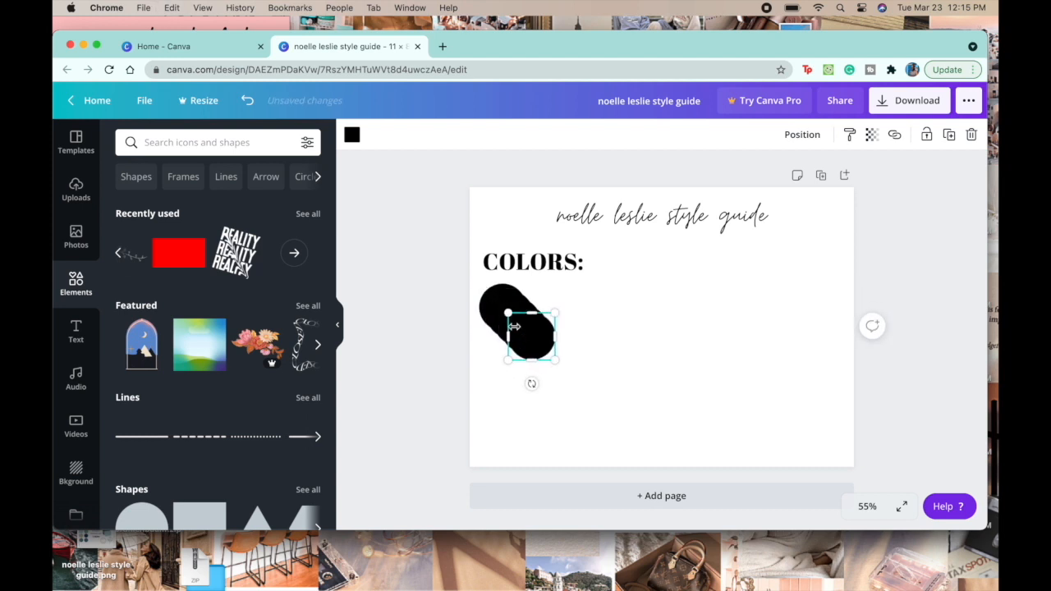
left_click_drag(526, 334, 497, 418)
left_click_drag(537, 329, 505, 369)
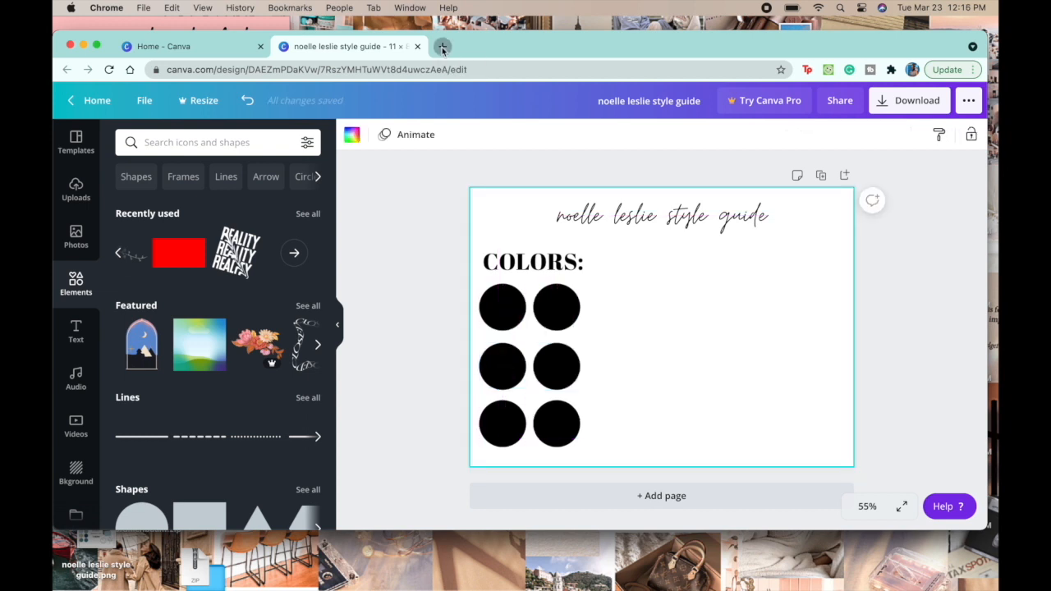
Step: Open Pinterest in a new browser tab
left_click(442, 46)
type("PIN")
key("Return")
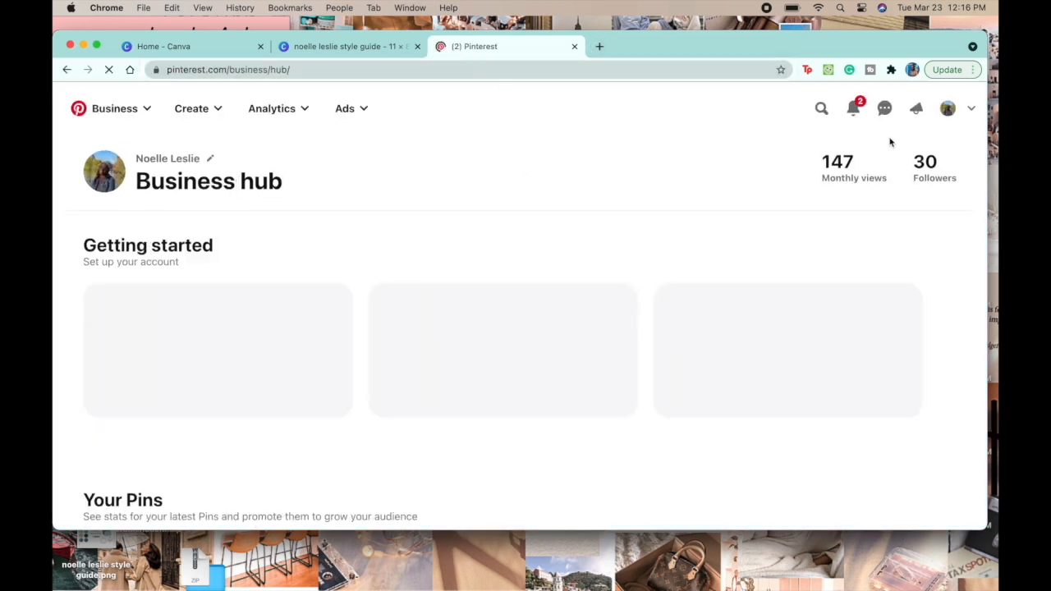
Step: Search Pinterest for "blue boho color palette" and browse the resulting pins for a suitable palette
left_click(825, 107)
type("bl")
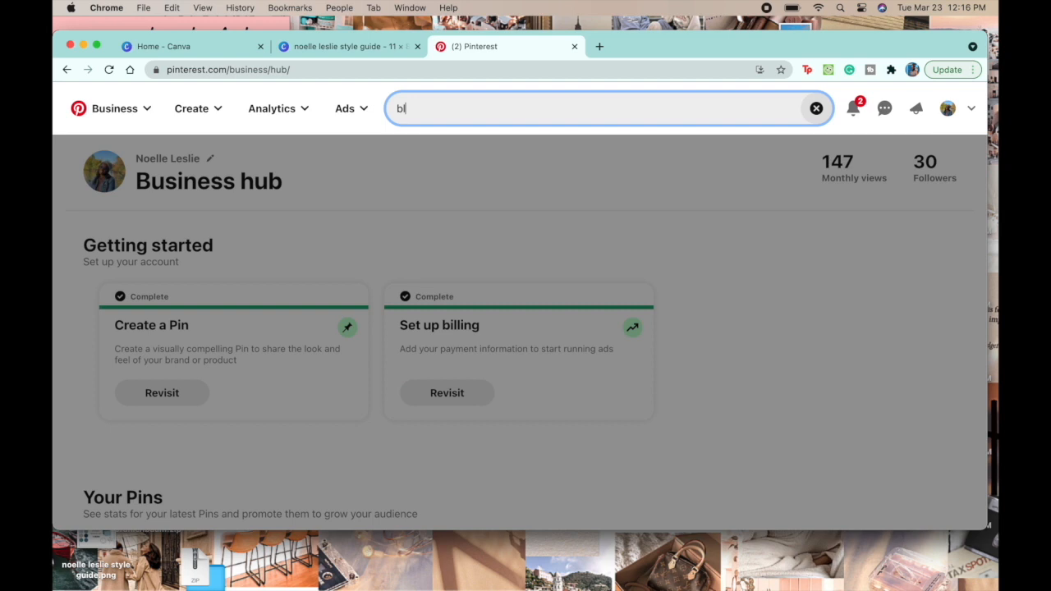
type("ue bh")
key("BackSpace")
type("oho color ")
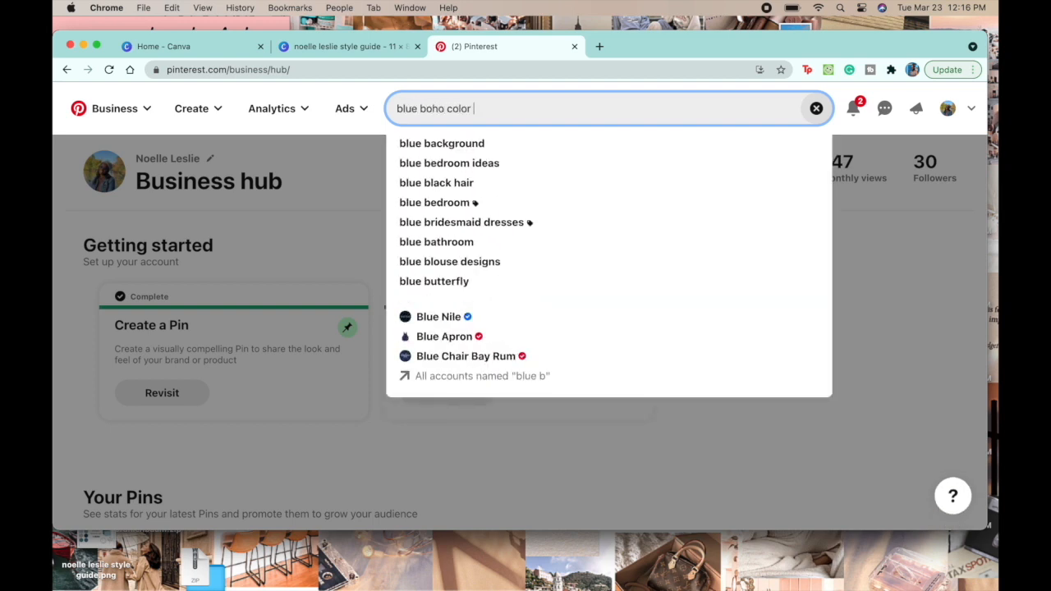
type("palette")
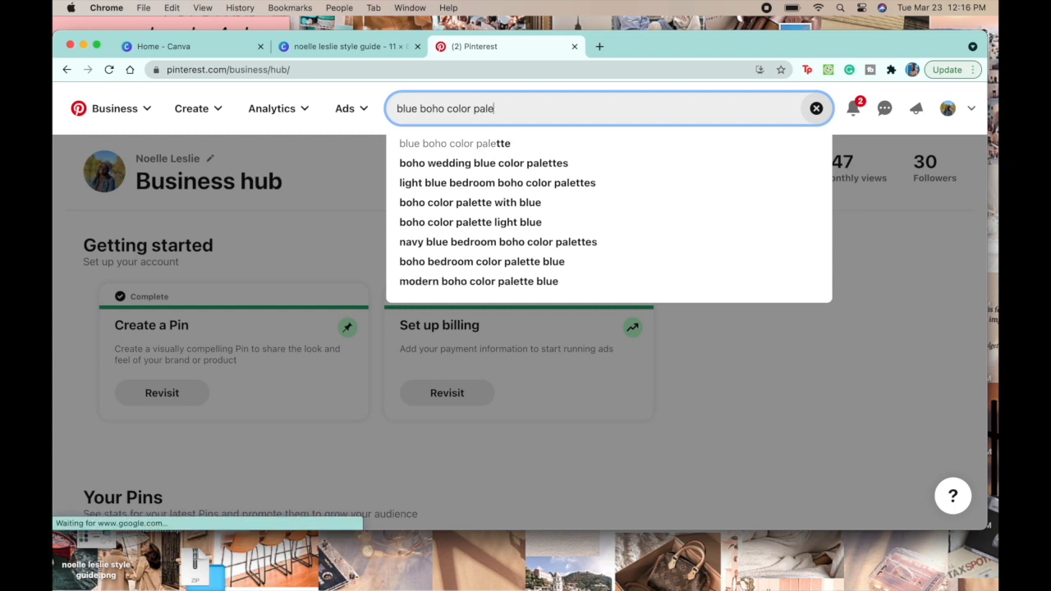
key("Return")
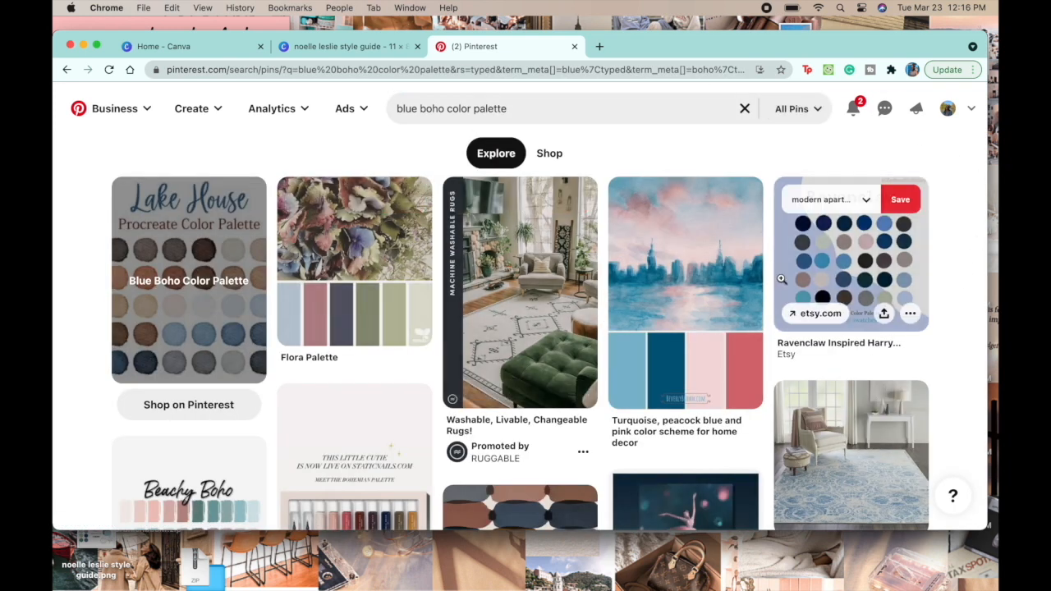
scroll(788, 275, "down", 5)
scroll(782, 282, "down", 10)
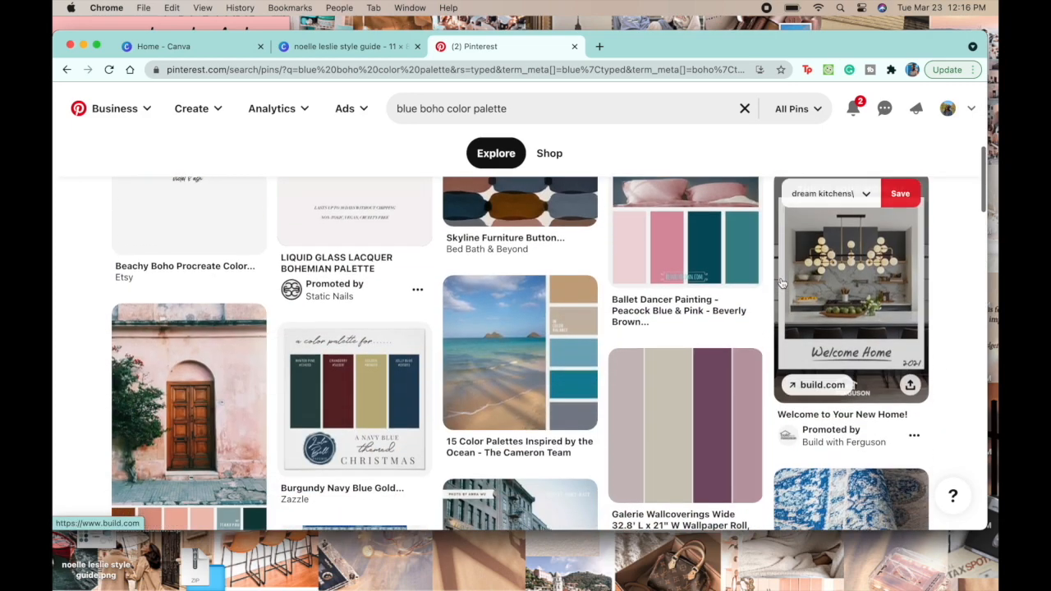
scroll(783, 282, "down", 7)
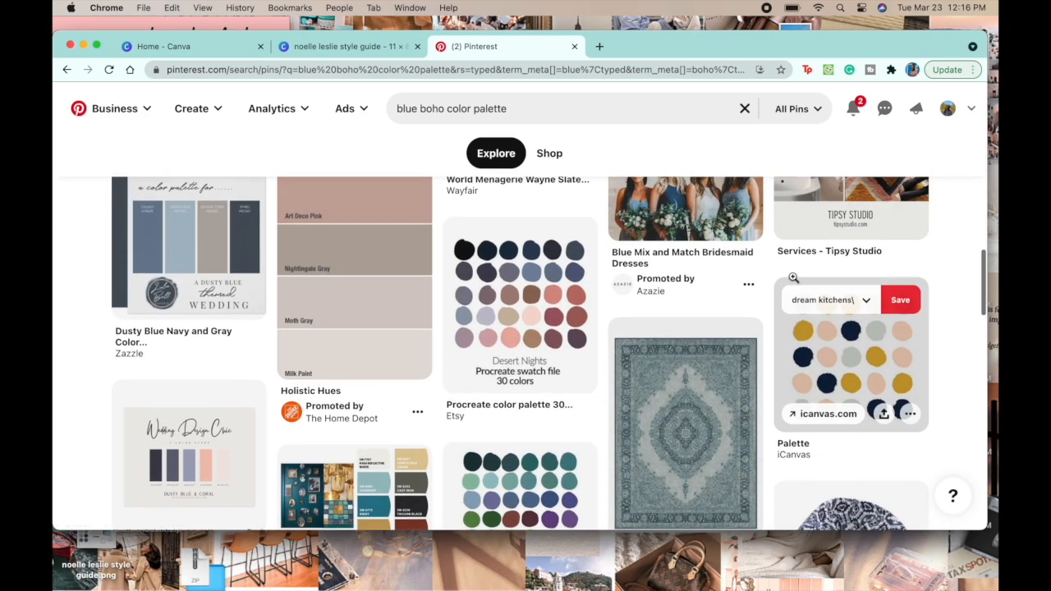
Step: Open the "Dusty Blue Navy and Gray Color Palette Card" pin and examine the hex codes of its four swatches
left_click(202, 262)
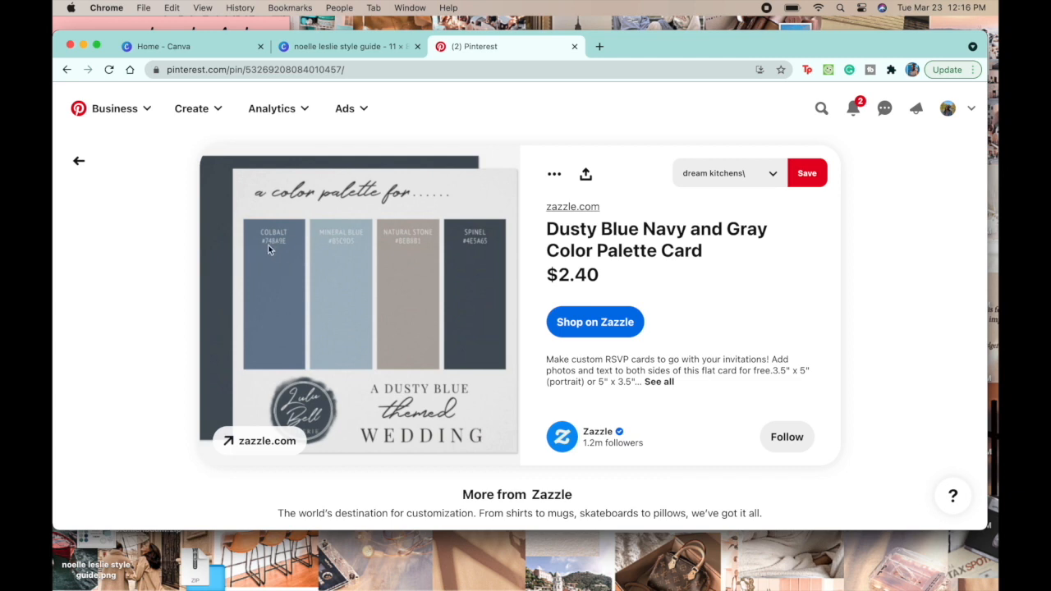
scroll(268, 248, "up", 5)
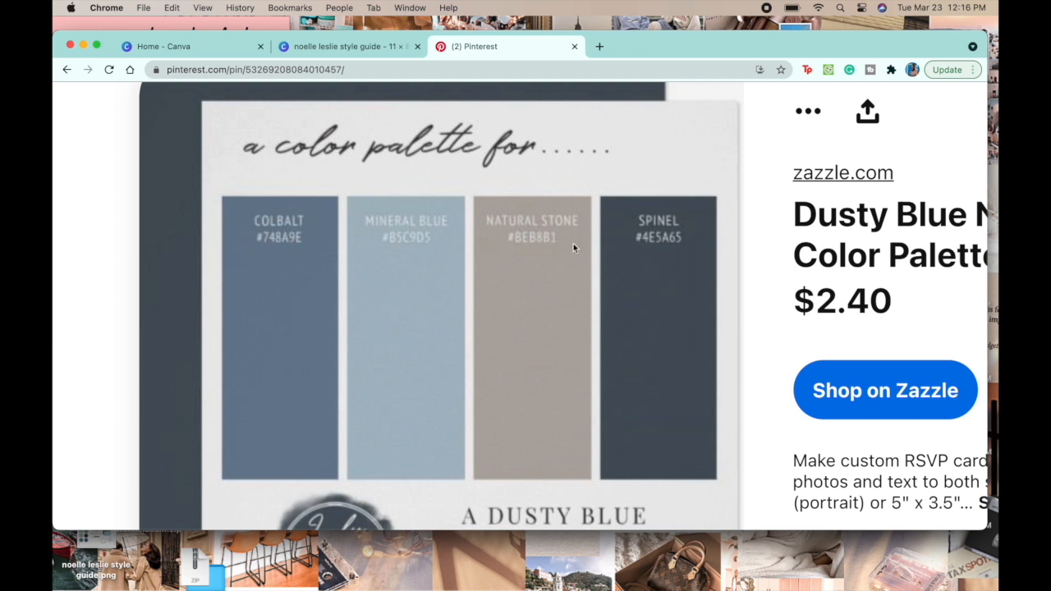
scroll(683, 235, "down", 5)
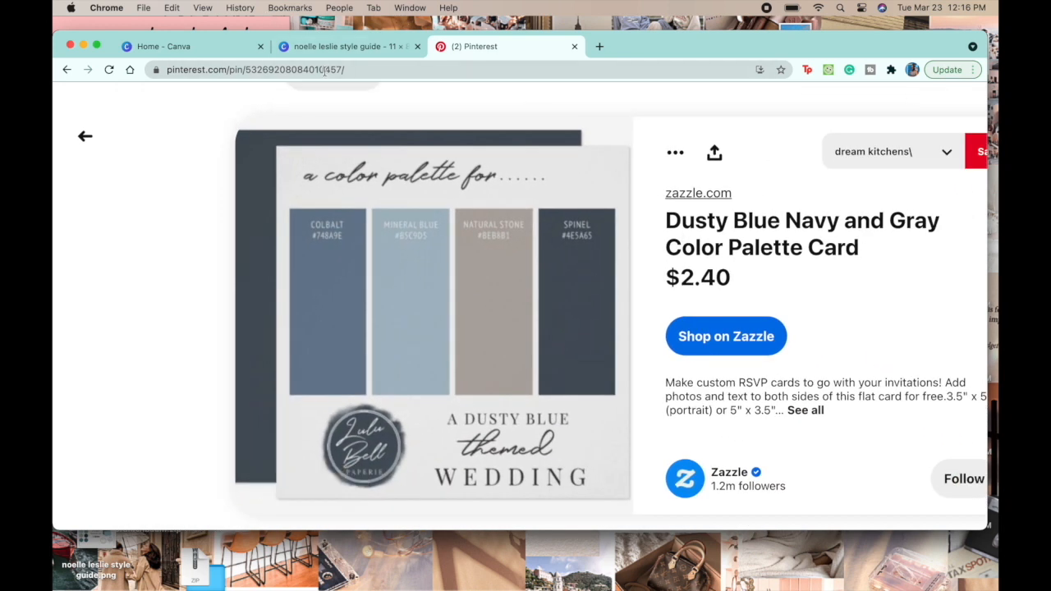
Step: Switch back to the Canva style guide and recolor the first circle under "COLORS:" with the Colbalt hex code #748A9E
left_click(342, 49)
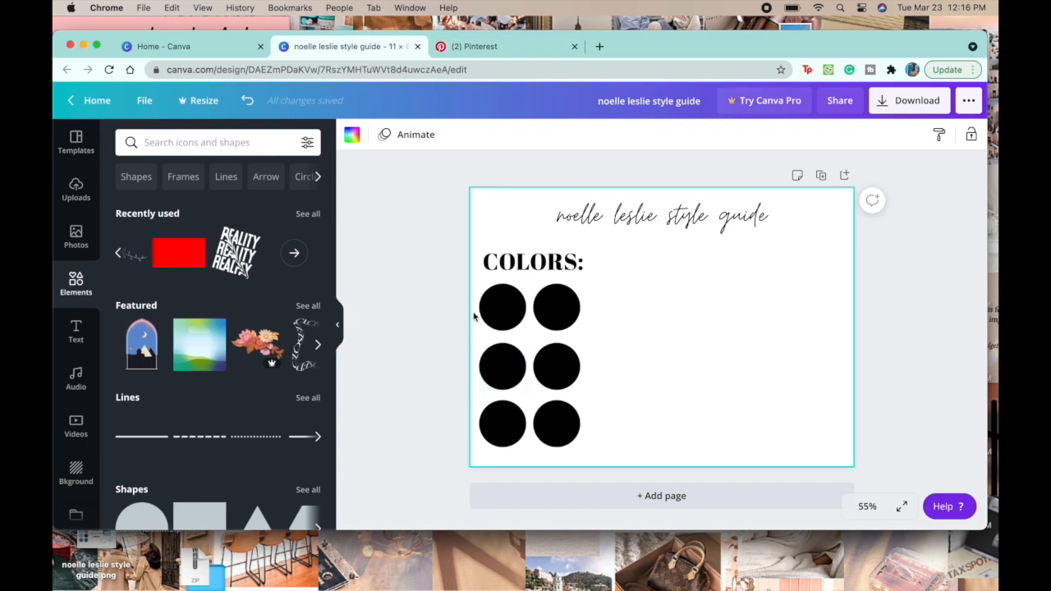
left_click(501, 312)
left_click(352, 135)
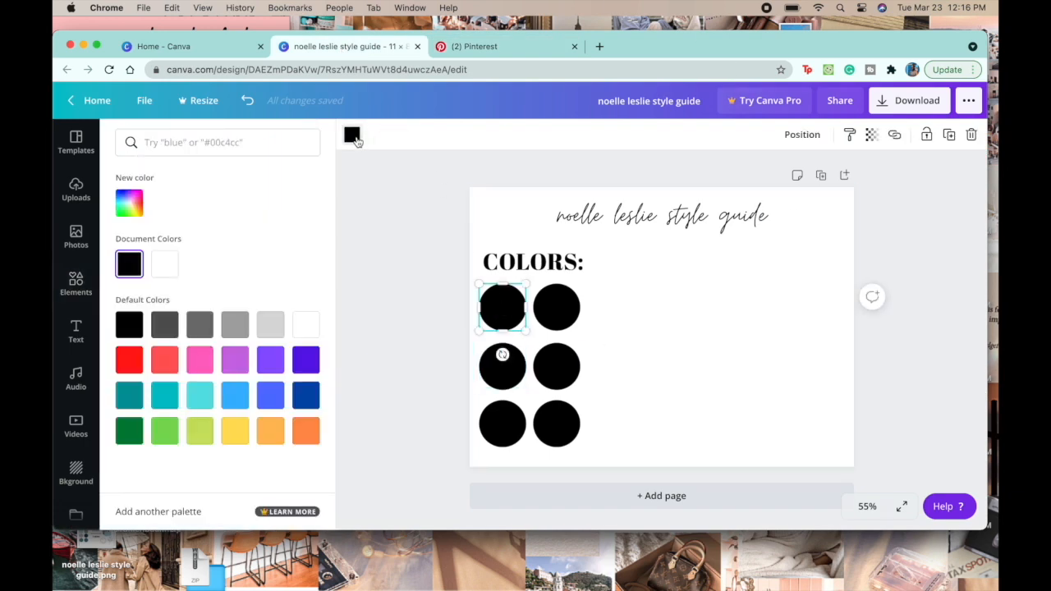
type("#")
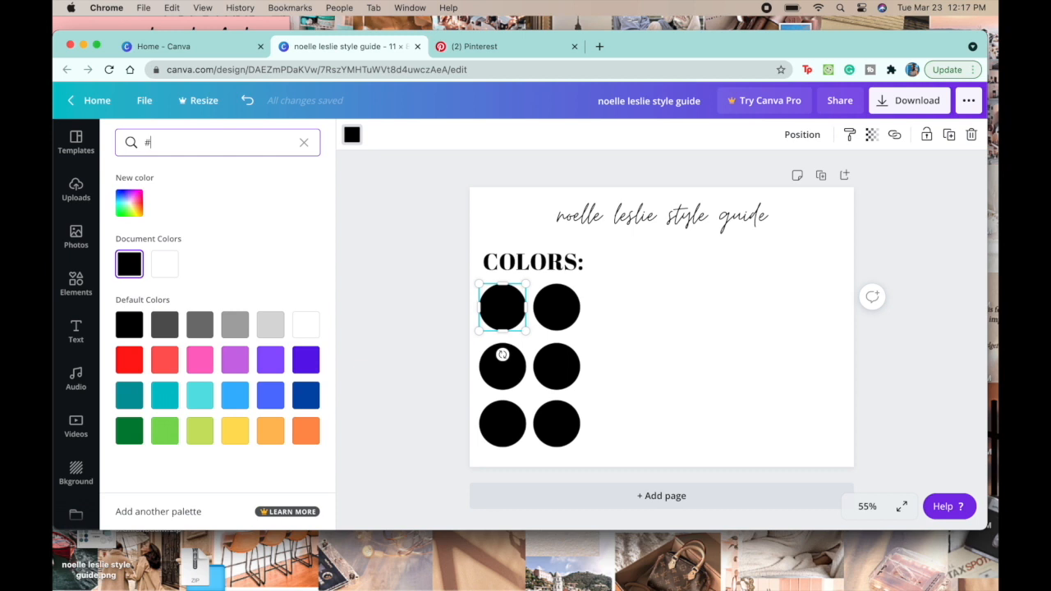
left_click(474, 47)
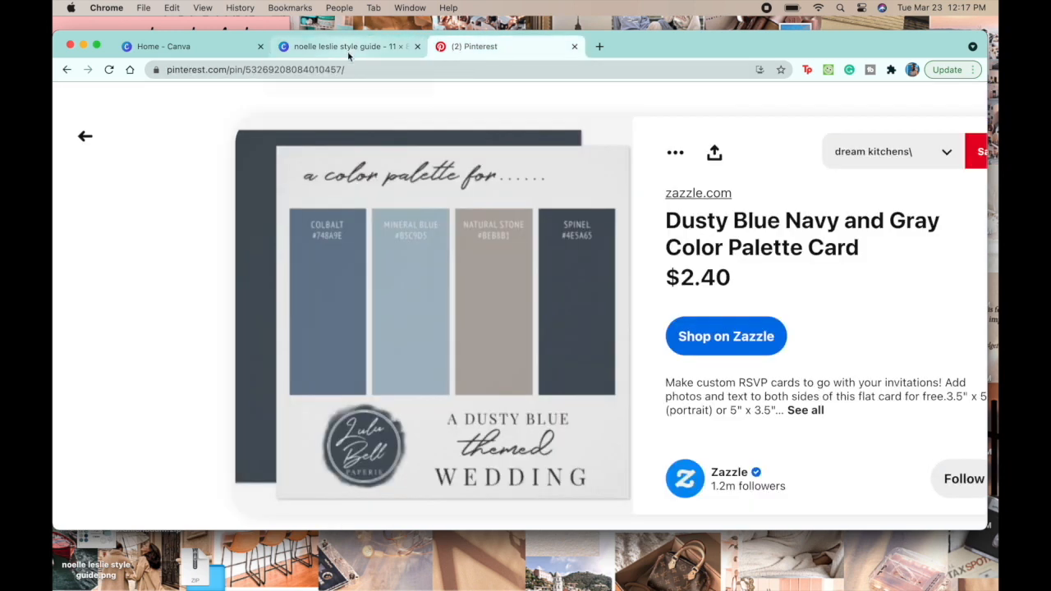
left_click(348, 47)
type("748")
left_click(502, 39)
left_click(368, 47)
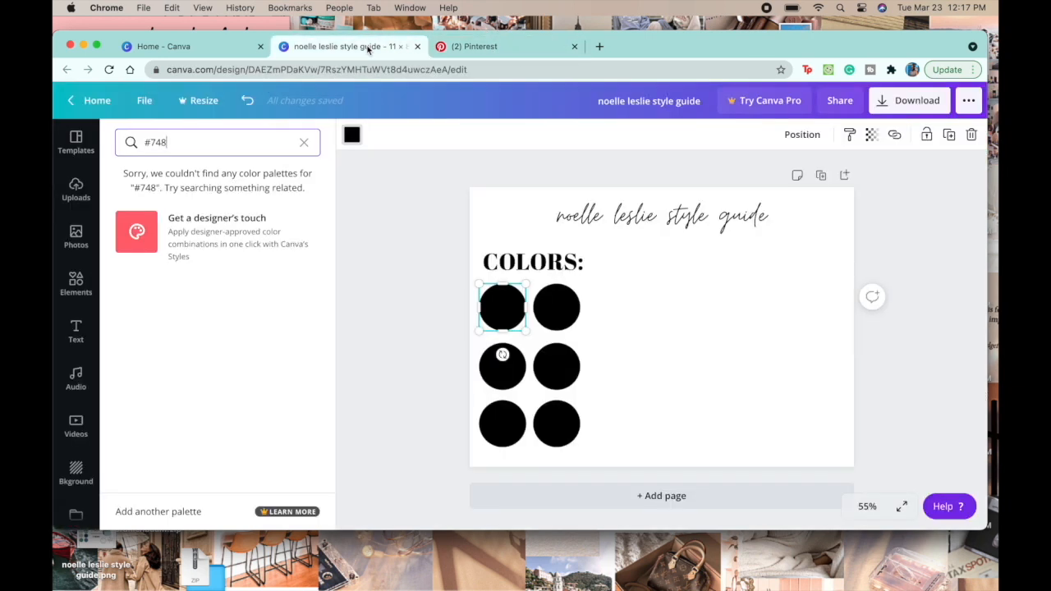
type("a9e")
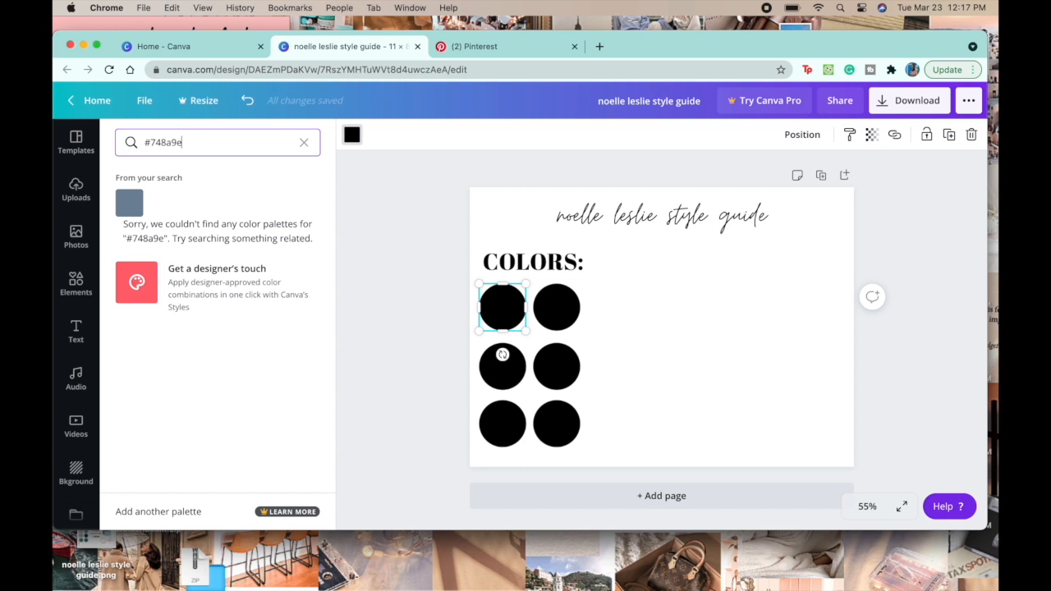
left_click(129, 202)
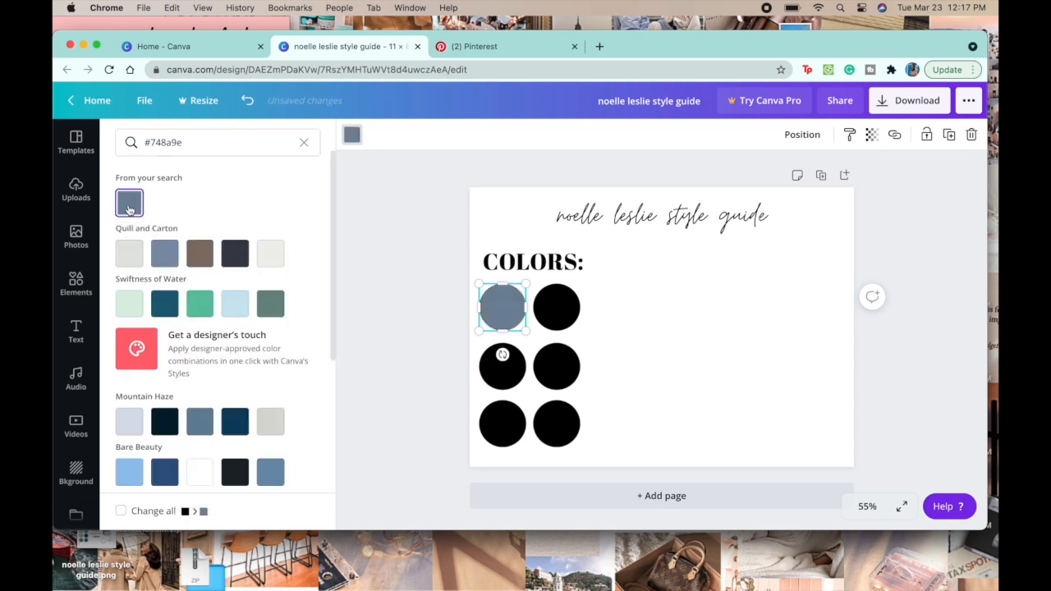
Step: Select the second circle in the first row and return to the Pinterest palette for its color code
left_click(432, 281)
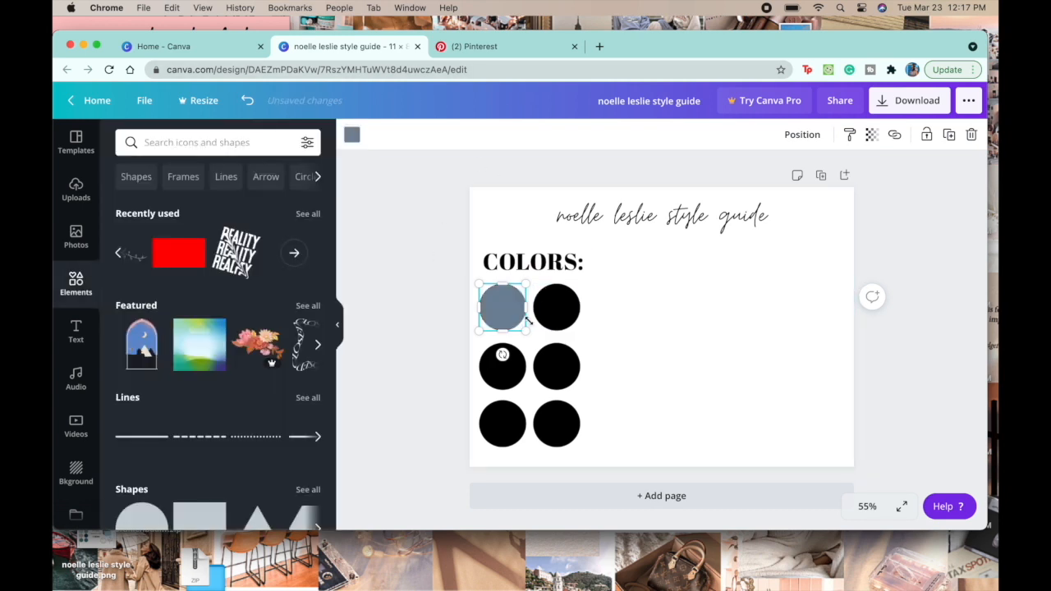
left_click(556, 310)
left_click(475, 46)
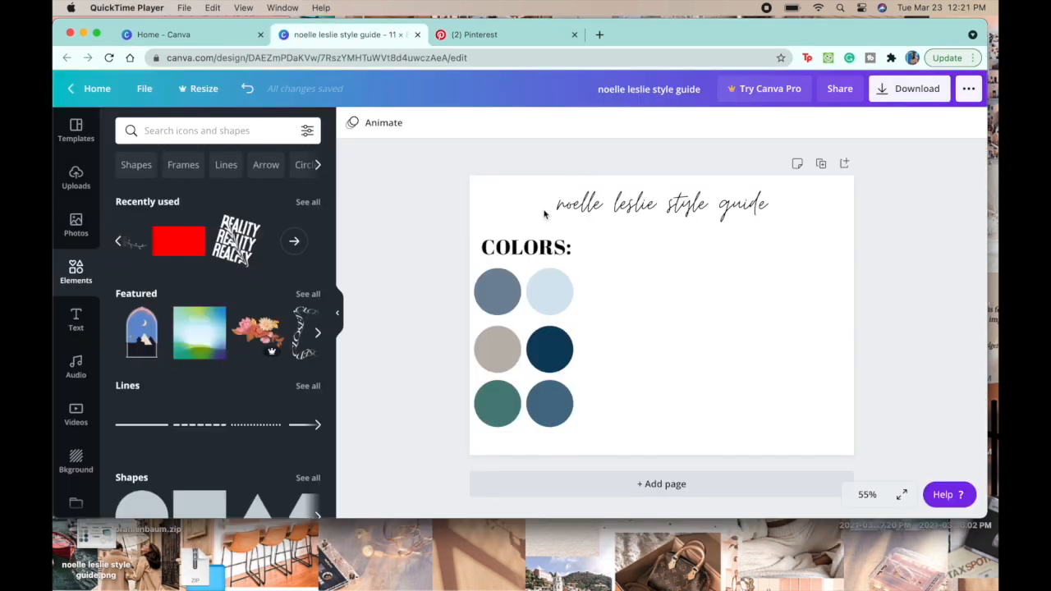
Step: Duplicate the "COLORS:" heading to its right and change the copy's text to "FONTS:"
left_click(524, 247)
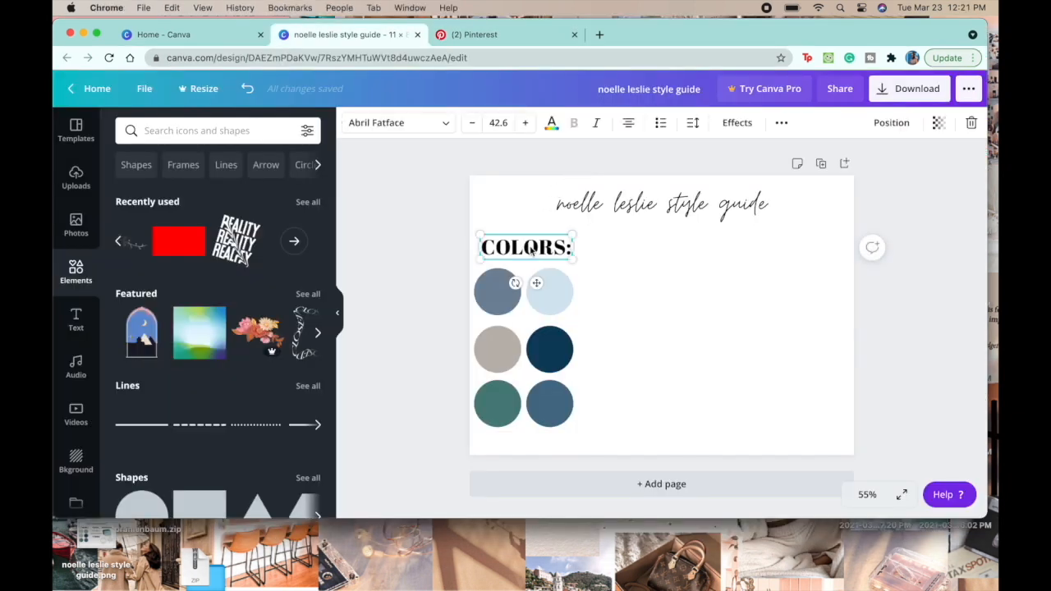
left_click_drag(531, 252, 676, 256)
double_click(675, 256)
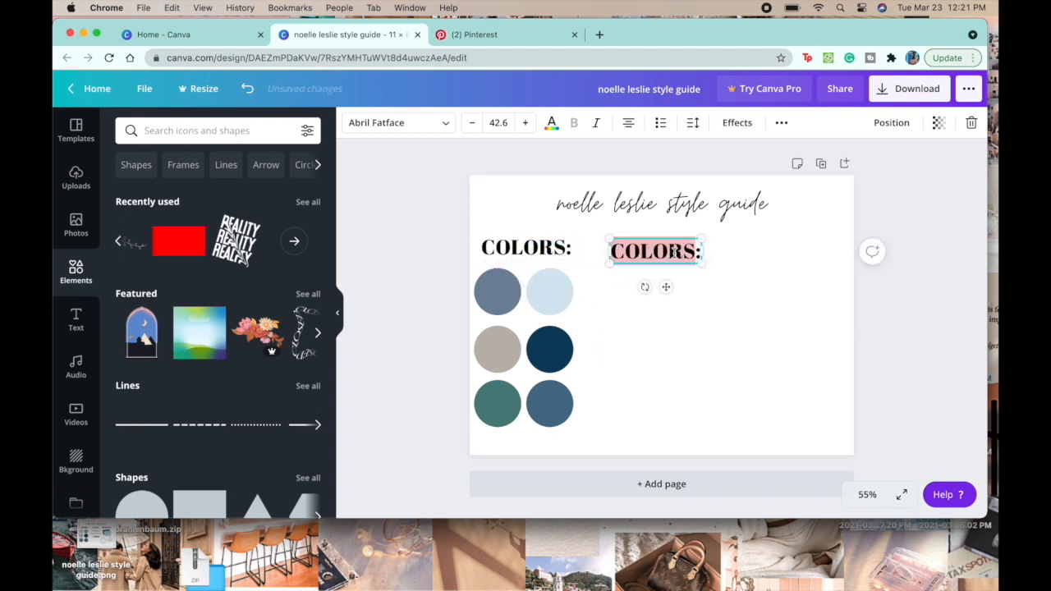
type("fon")
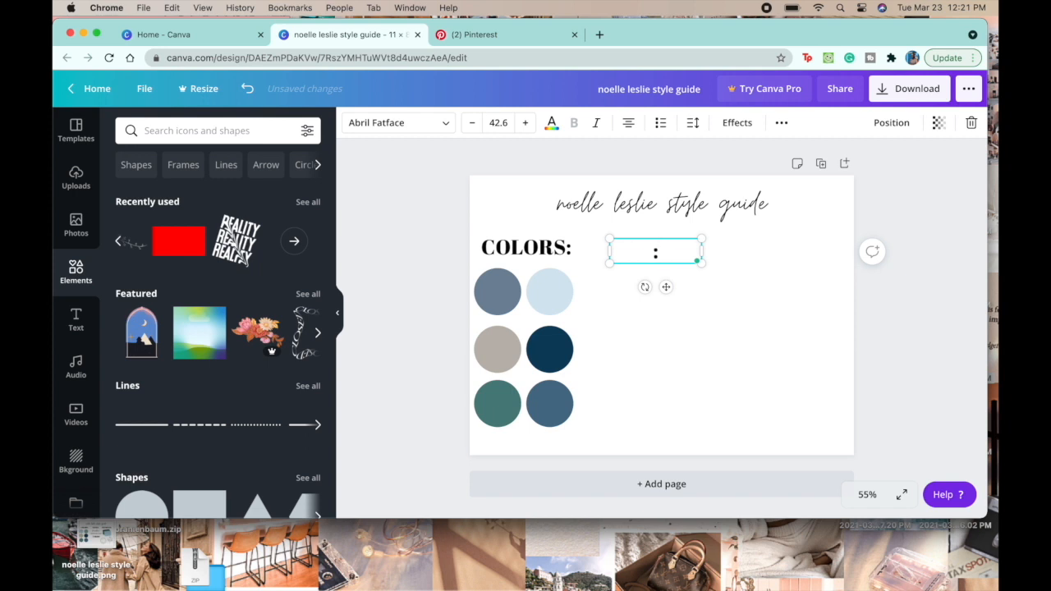
type("FONTS")
Step: Align the "FONTS:" heading level with "COLORS:" and centered beneath the page title
left_click(668, 300)
left_click(657, 261)
left_click_drag(657, 261, 657, 251)
left_click(667, 310)
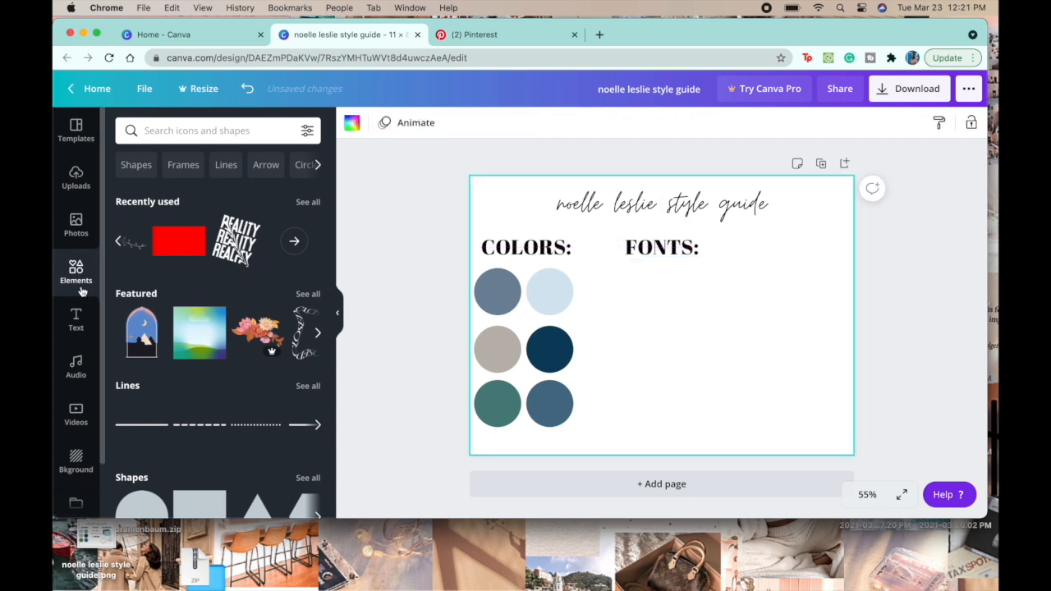
Step: Add a subheading reading "font font font" and center it just beneath the "FONTS:" heading
left_click(80, 324)
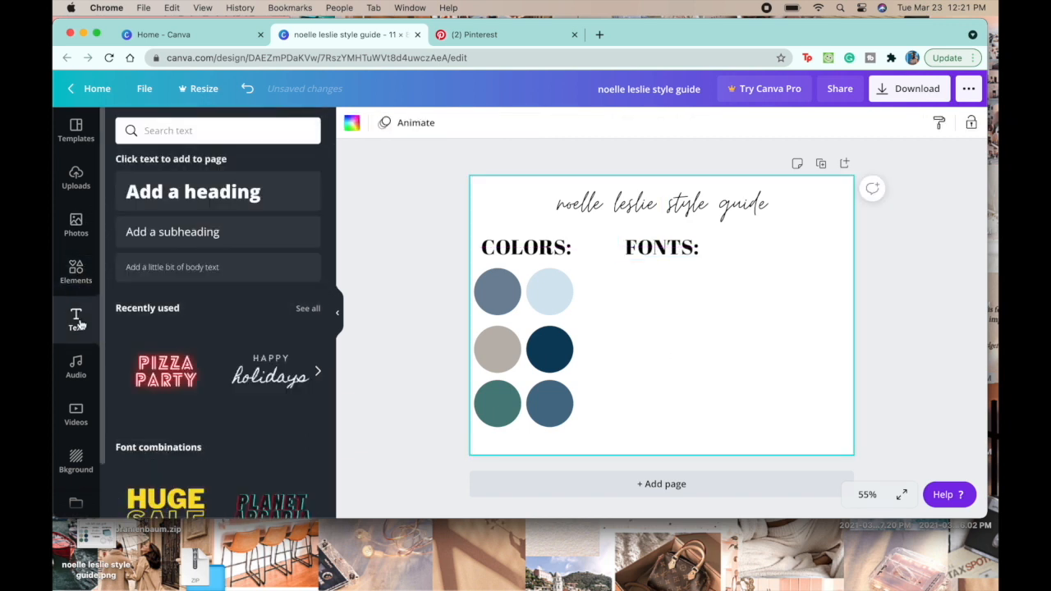
left_click(193, 225)
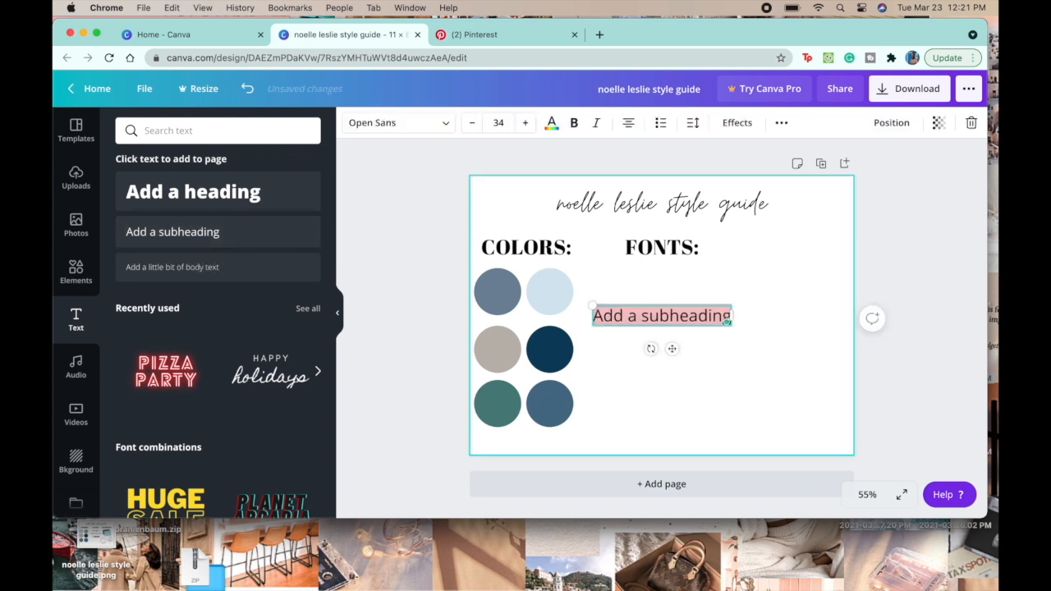
type("FON")
key("BackSpace")
key("BackSpace")
type("font font font")
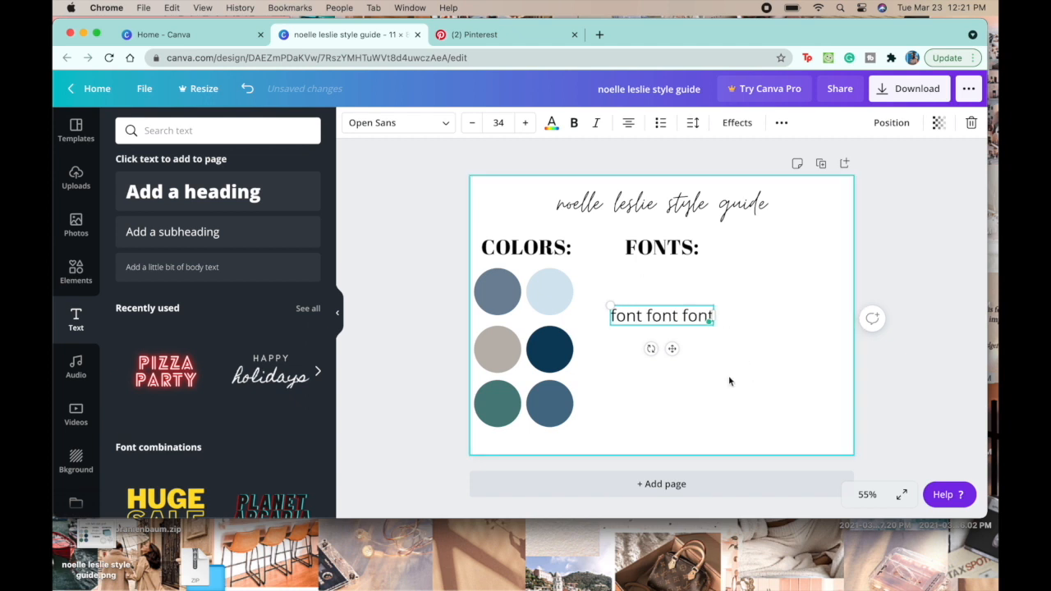
left_click_drag(673, 349, 673, 329)
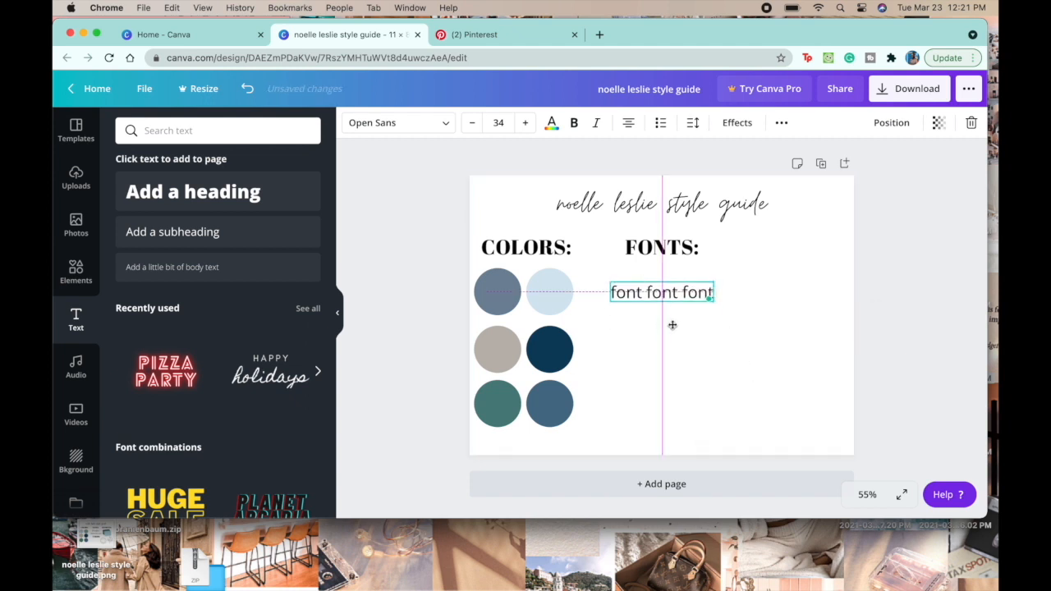
Step: Change the font of the "font font font" sample text to Bantayog Light
left_click(380, 122)
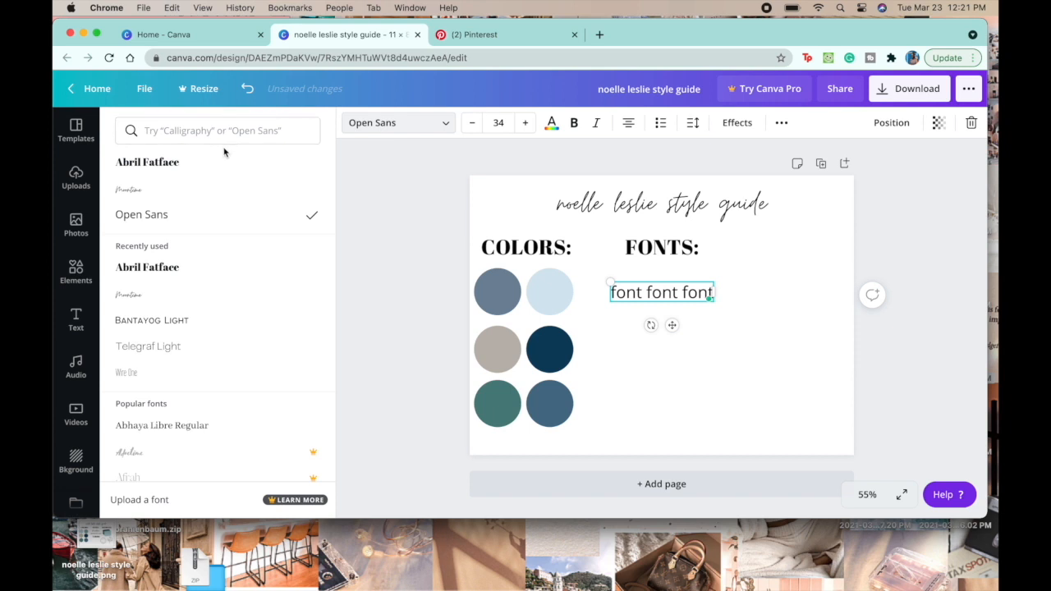
scroll(216, 304, "down", 2)
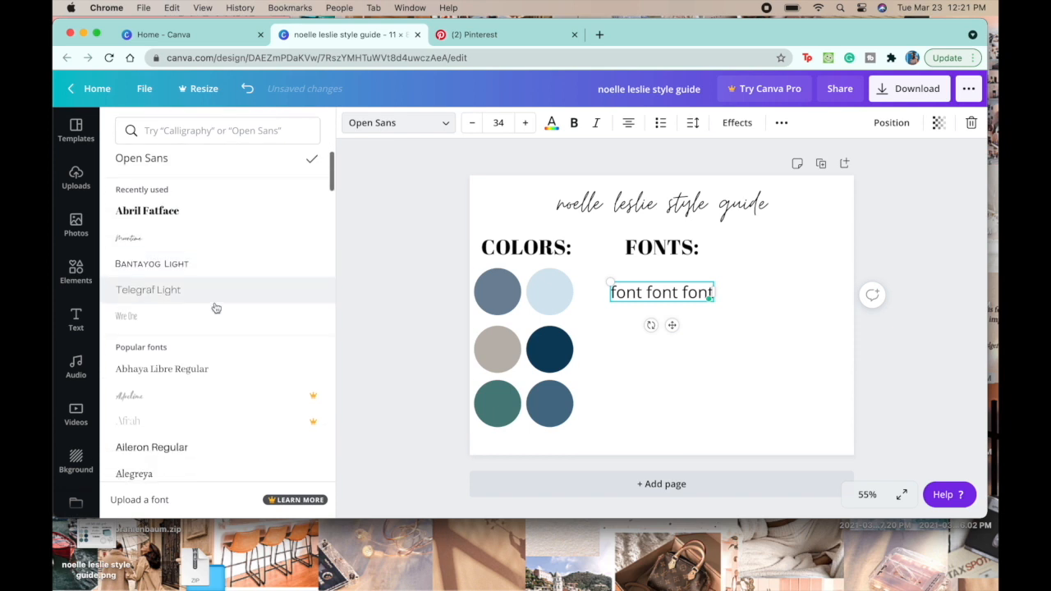
scroll(216, 305, "down", 1)
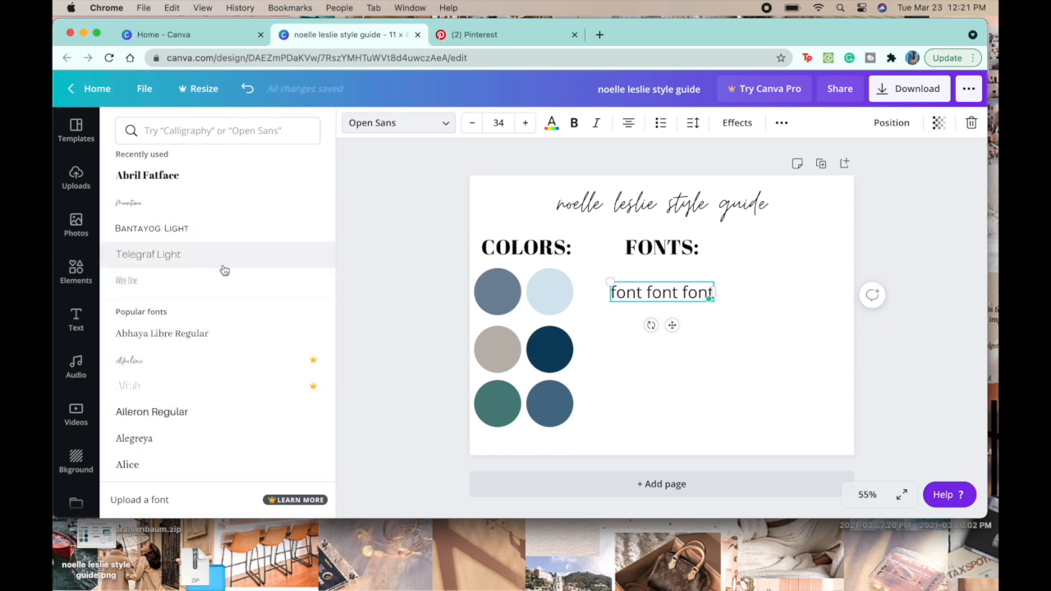
left_click(224, 270)
scroll(234, 238, "up", 2)
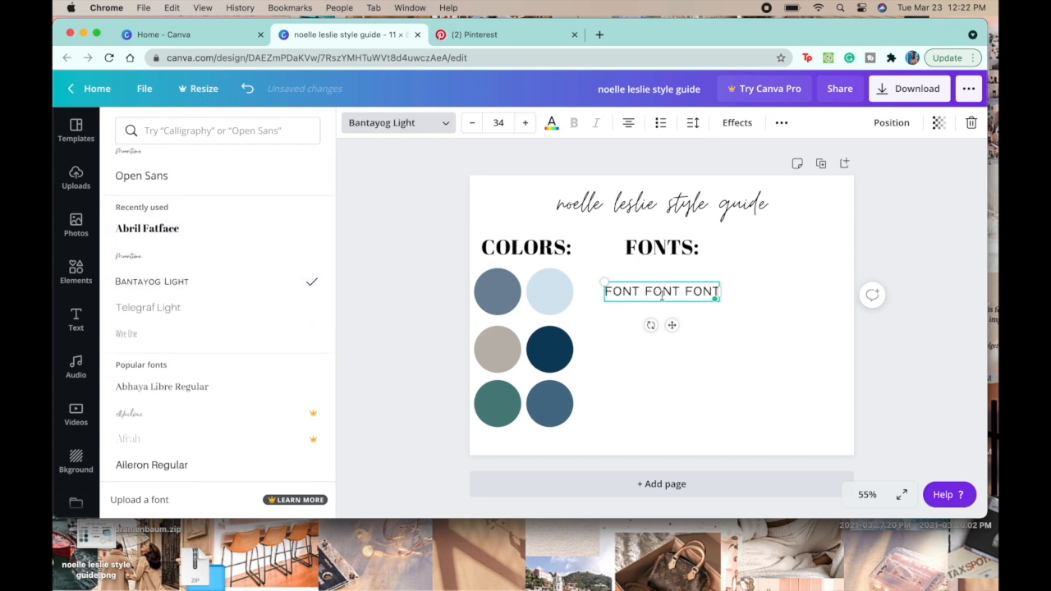
Step: Replace the sample text under "FONTS:" with the font name "BANTAYOG LIGHT"
triple_click(711, 290)
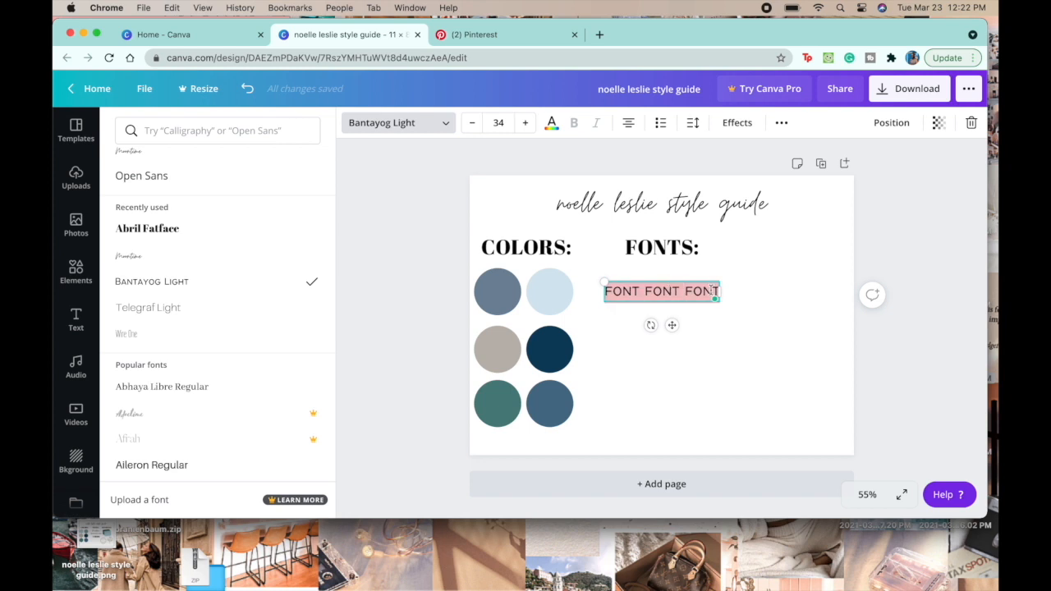
type("BANTAY")
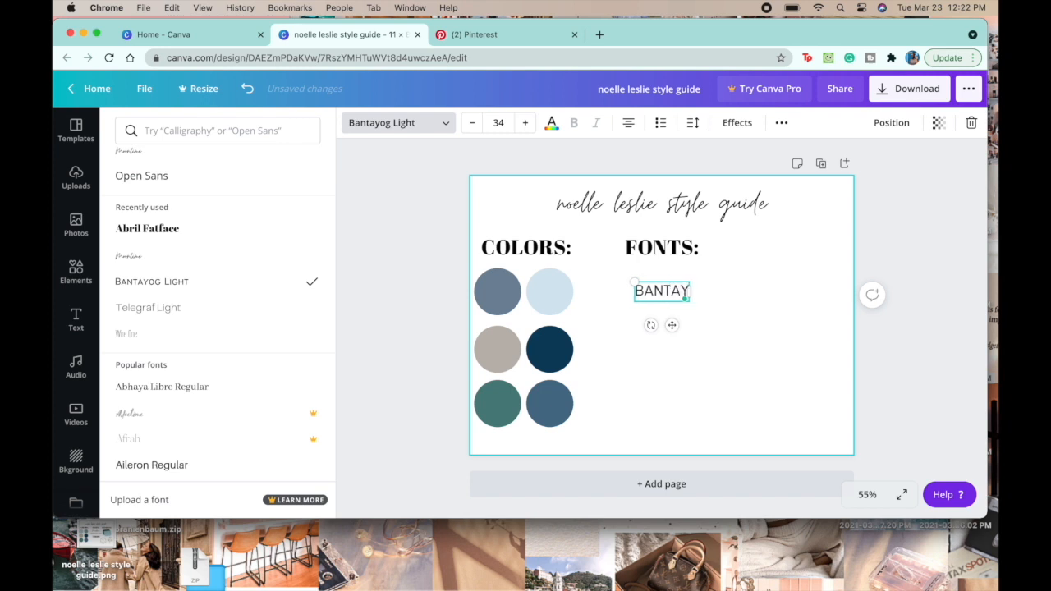
type("o")
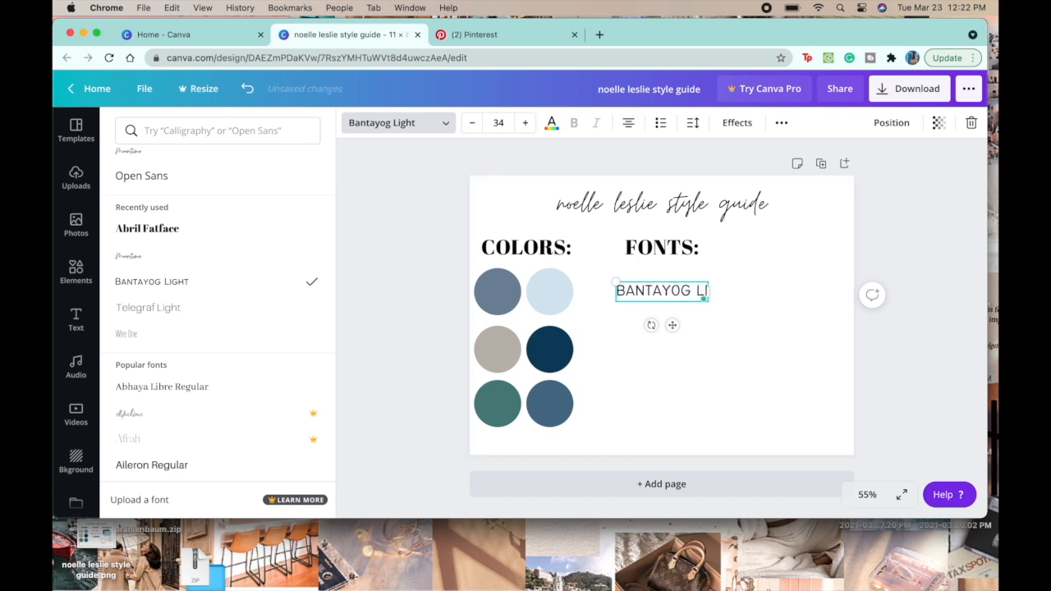
type("GHT")
key("Escape")
key("Escape")
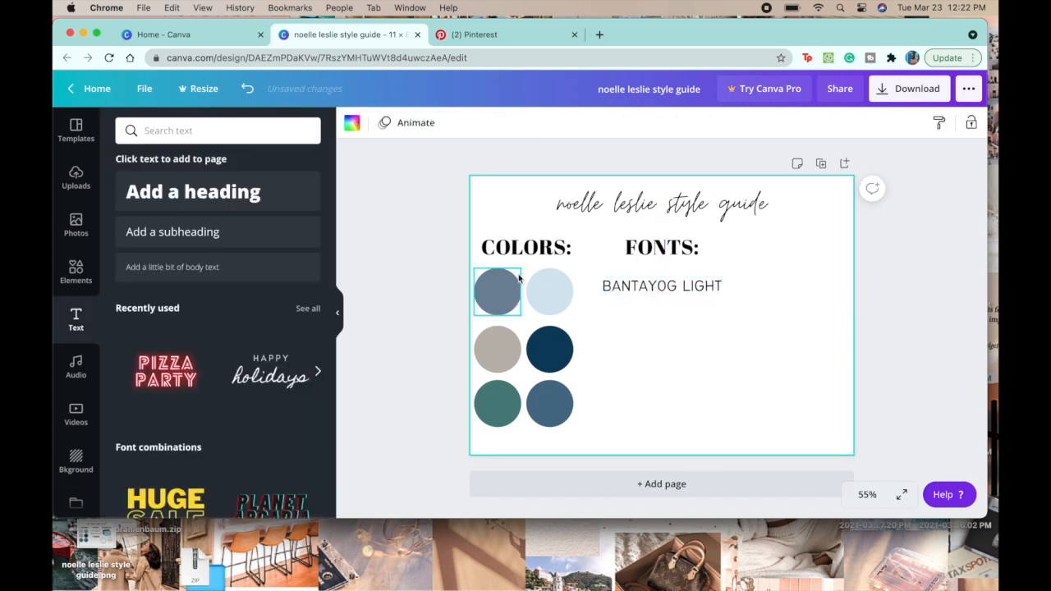
Step: Add another subheading in the Moontime font reading "moontime"
left_click(172, 232)
left_click(386, 122)
left_click(197, 309)
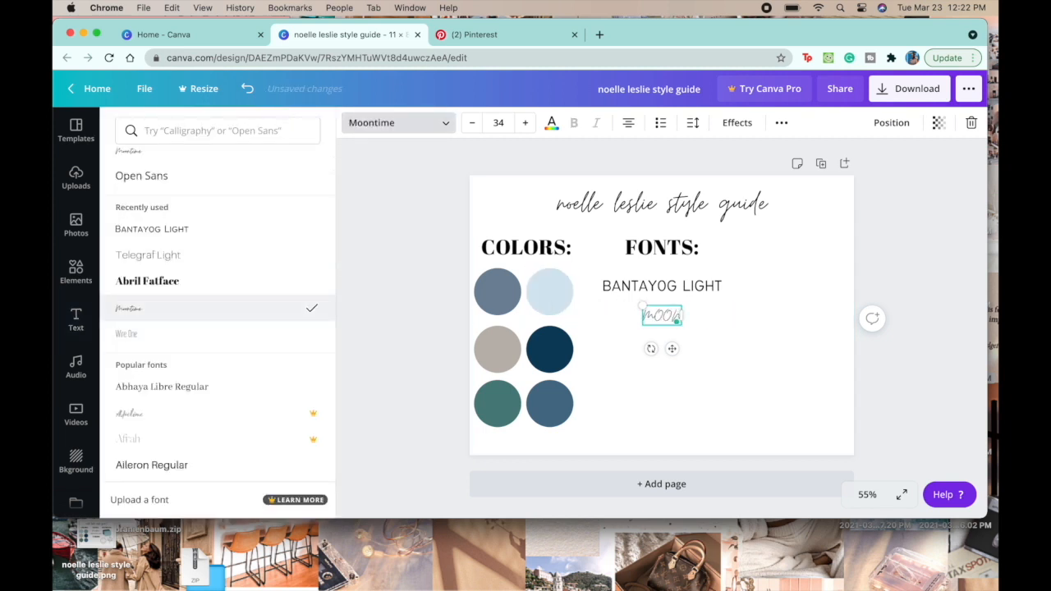
type("moontime")
Step: Set the "moontime" text size to 48, enlarge it two more increments, and place it centered beneath "BANTAYOG LIGHT"
left_click(499, 122)
scroll(514, 319, "down", 3)
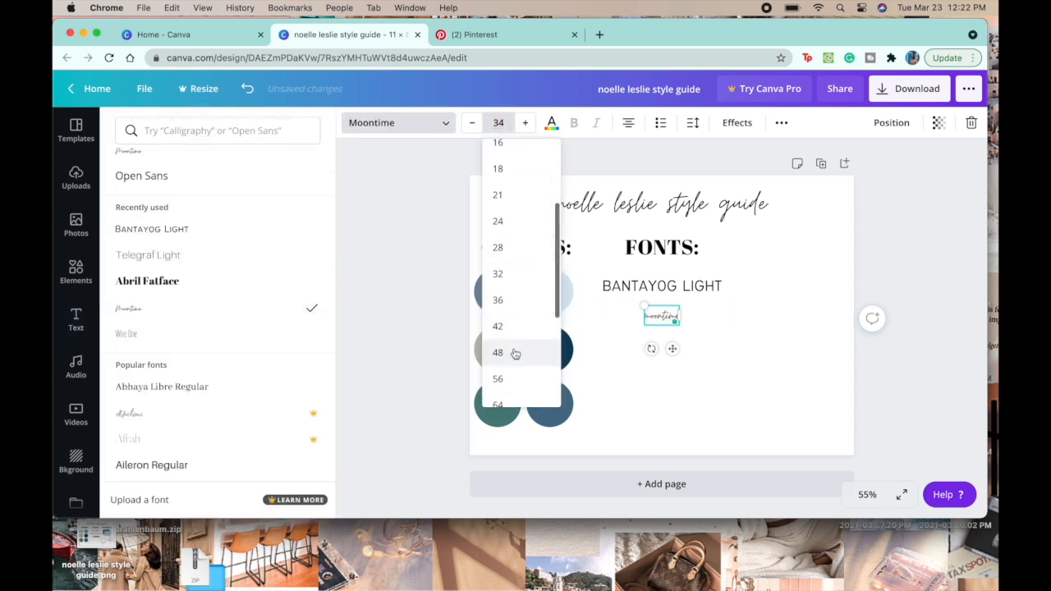
left_click(514, 353)
left_click(526, 123)
left_click(526, 122)
left_click(526, 122)
left_click(528, 123)
left_click(528, 122)
left_click(528, 123)
left_click(528, 122)
left_click(528, 122)
left_click(953, 272)
left_click_drag(669, 331, 662, 360)
left_click(891, 256)
Step: Add a third subheading centered beneath "moontime" and open the font choices for it
left_click(173, 232)
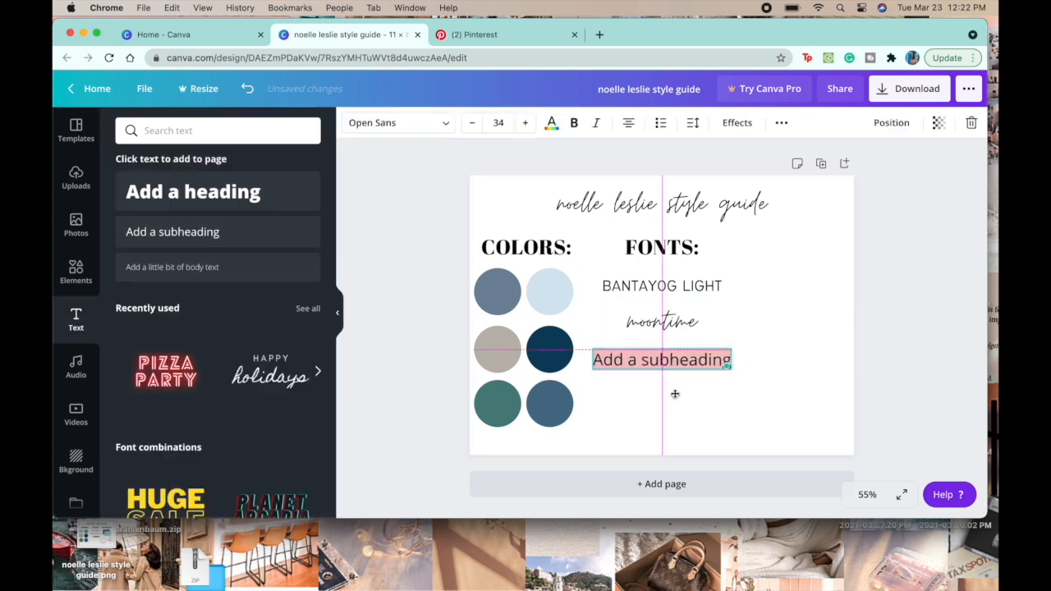
left_click(423, 129)
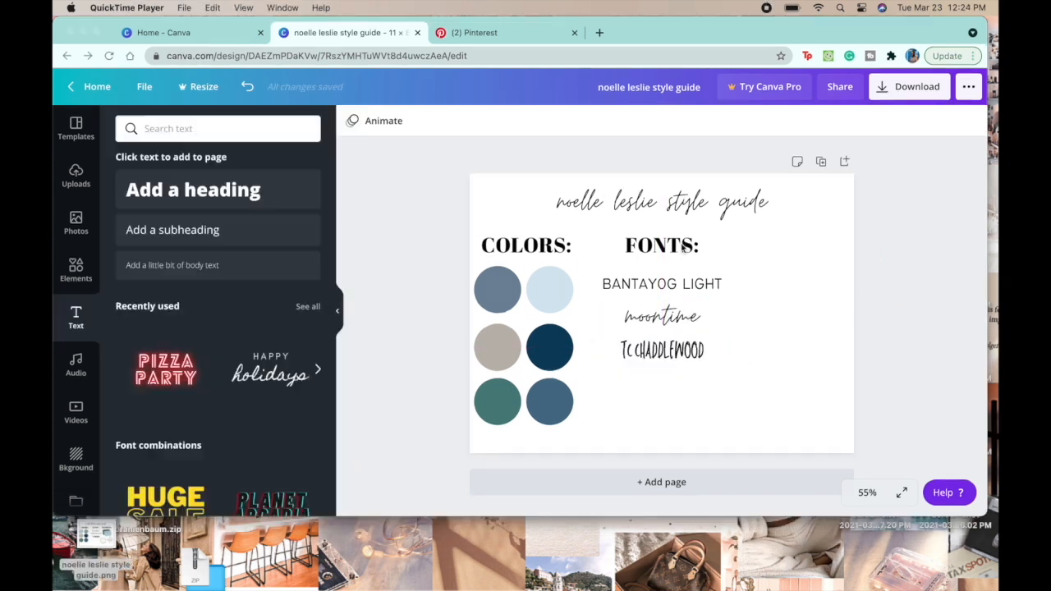
Step: Duplicate the "FONTS:" heading, place the copy to its right on the same line, and change its text to "ELEMENTS:"
left_click(663, 249)
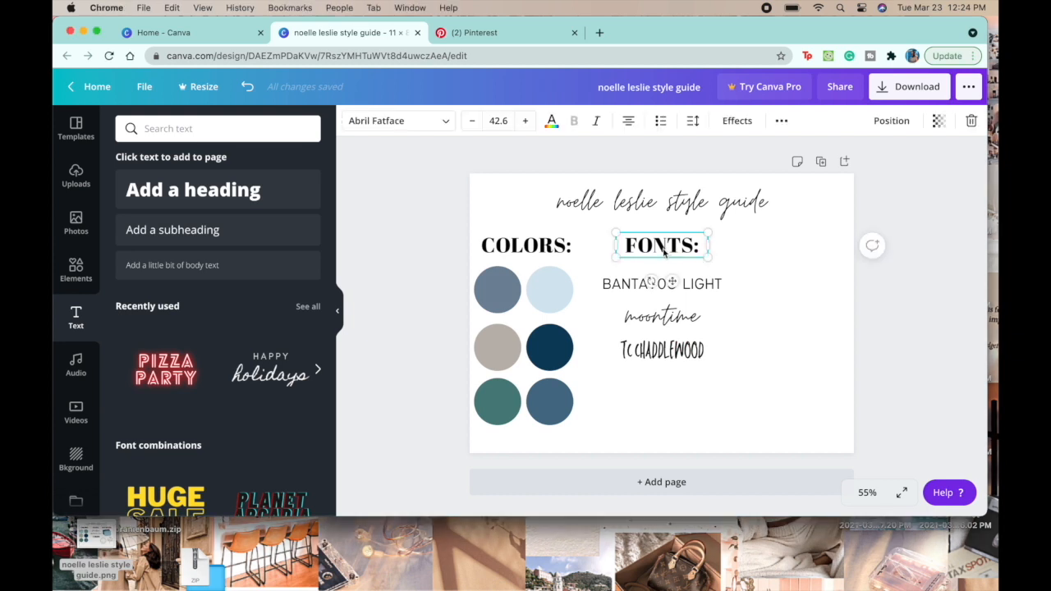
key("super+d")
left_click_drag(663, 249, 785, 245)
double_click(786, 244)
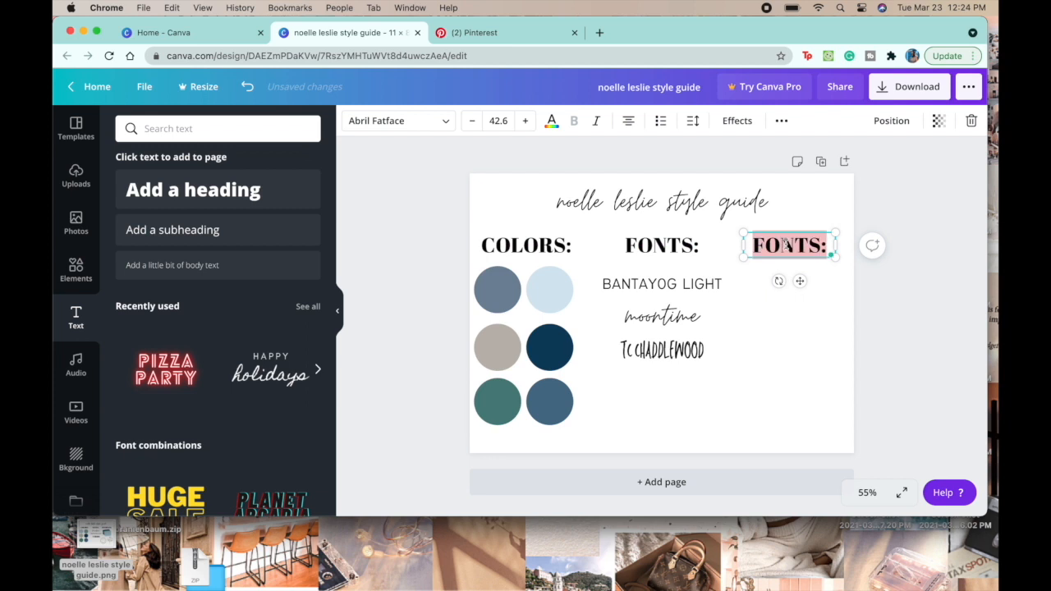
type("ele")
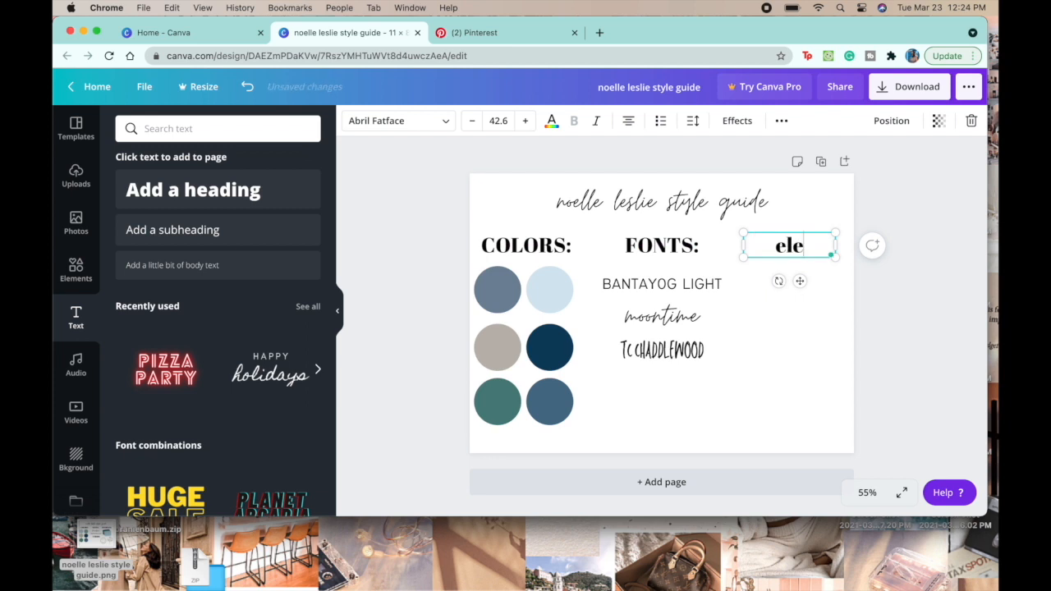
type("m")
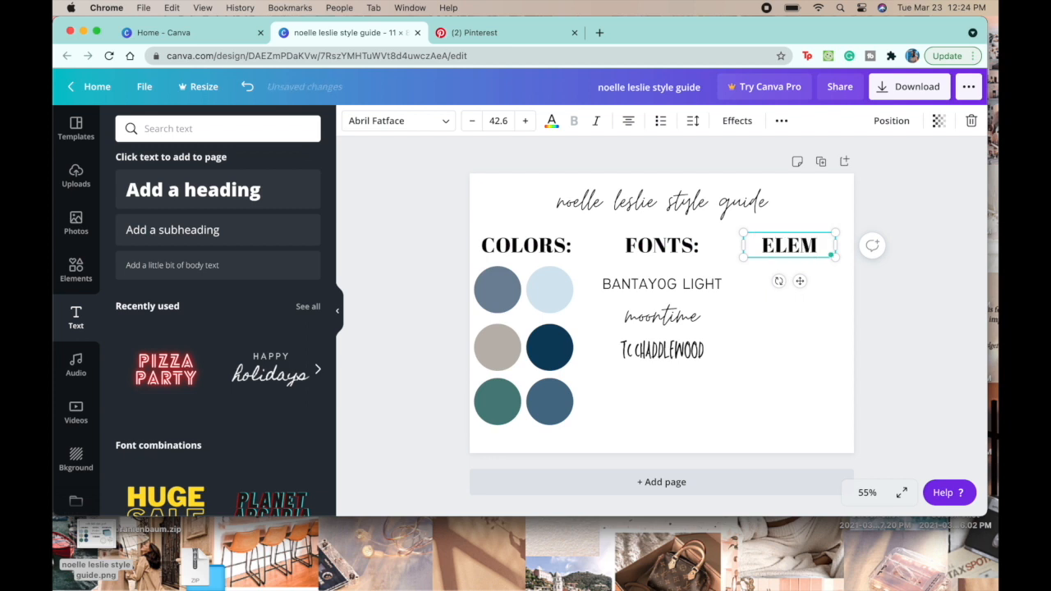
type("ent")
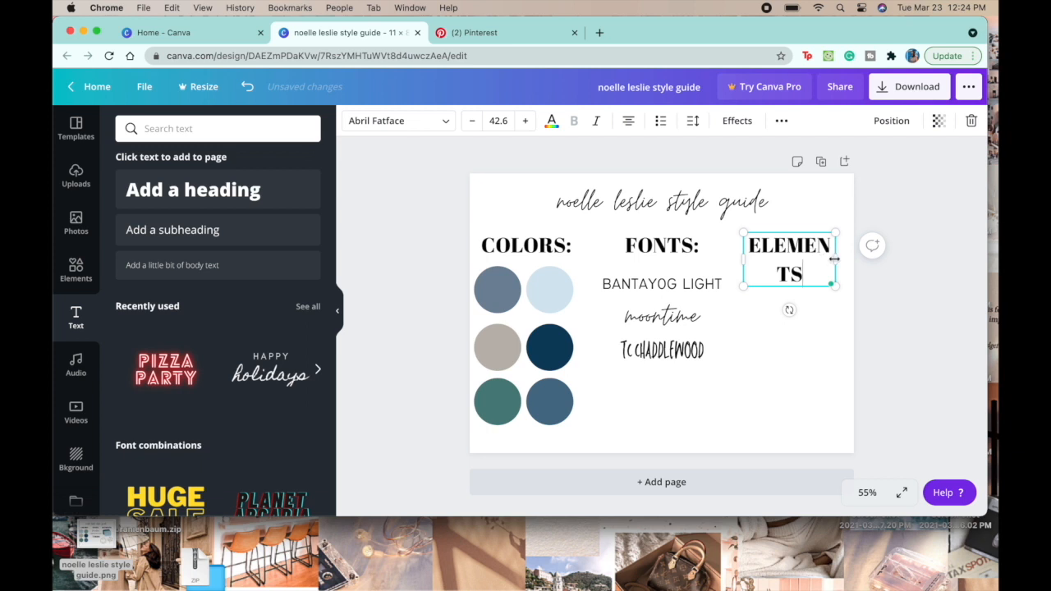
Step: Widen the "ELEMENTS:" text box until the word fits on one line and align it with the other two headings
left_click_drag(740, 262, 714, 261)
left_click(786, 329)
left_click_drag(786, 251, 803, 250)
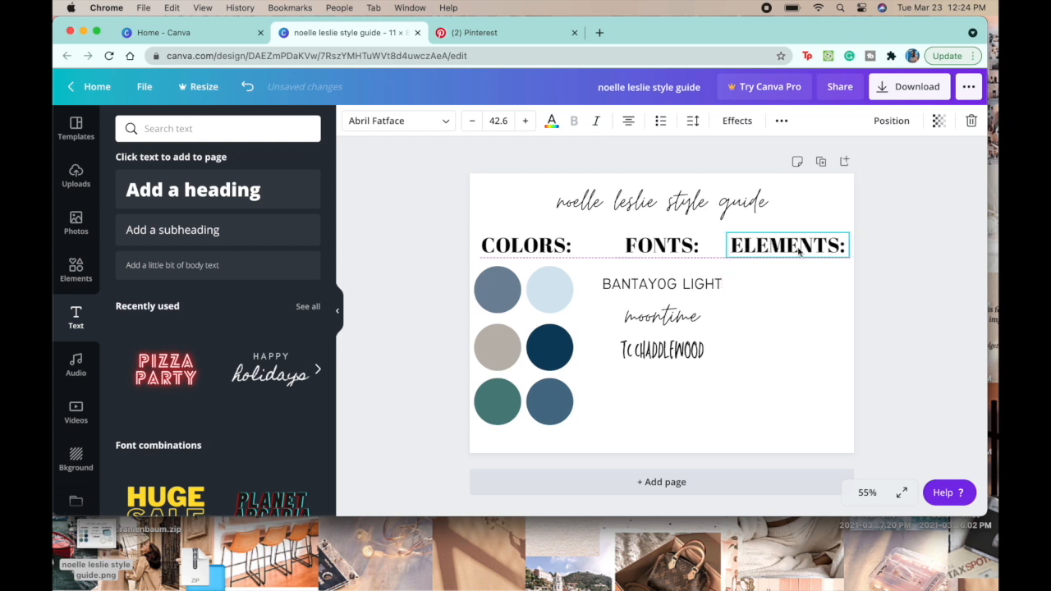
left_click(885, 313)
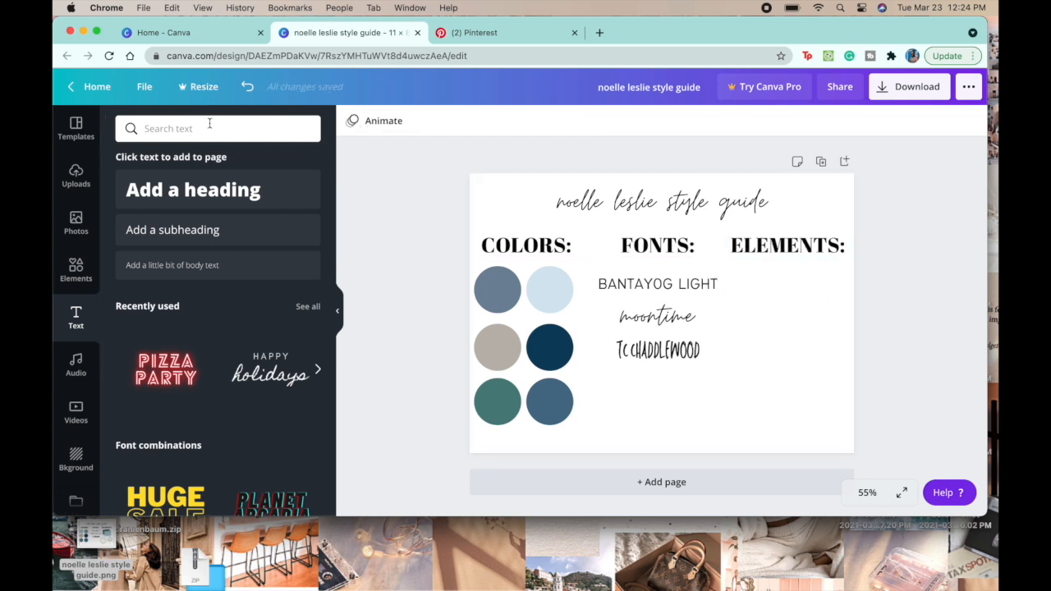
Step: Add the recently used brush-stroke frame, shrink it, and place it directly beneath the "ELEMENTS:" heading
left_click(72, 274)
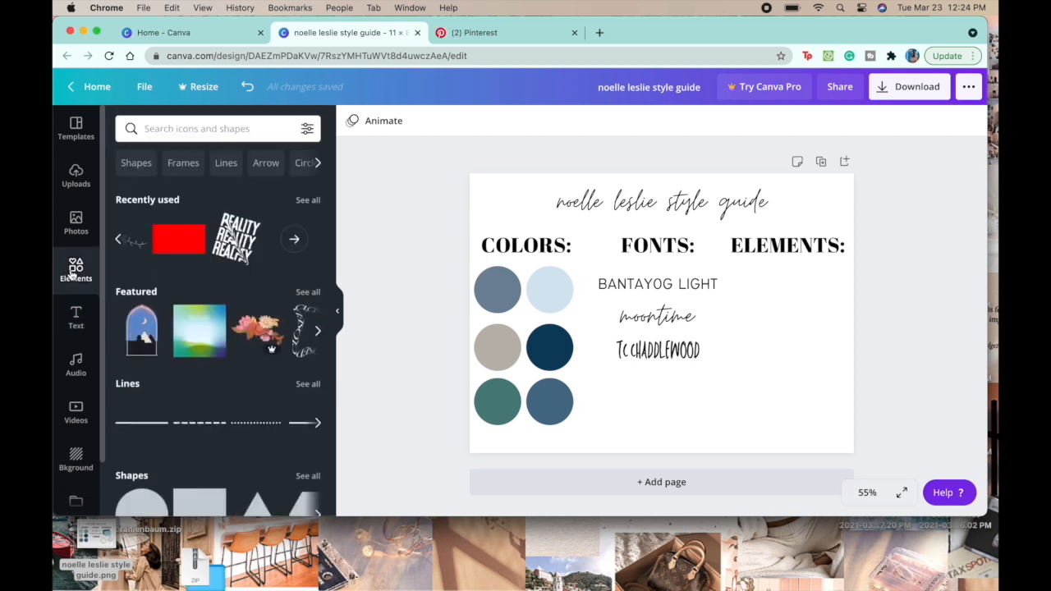
scroll(166, 285, "down", 5)
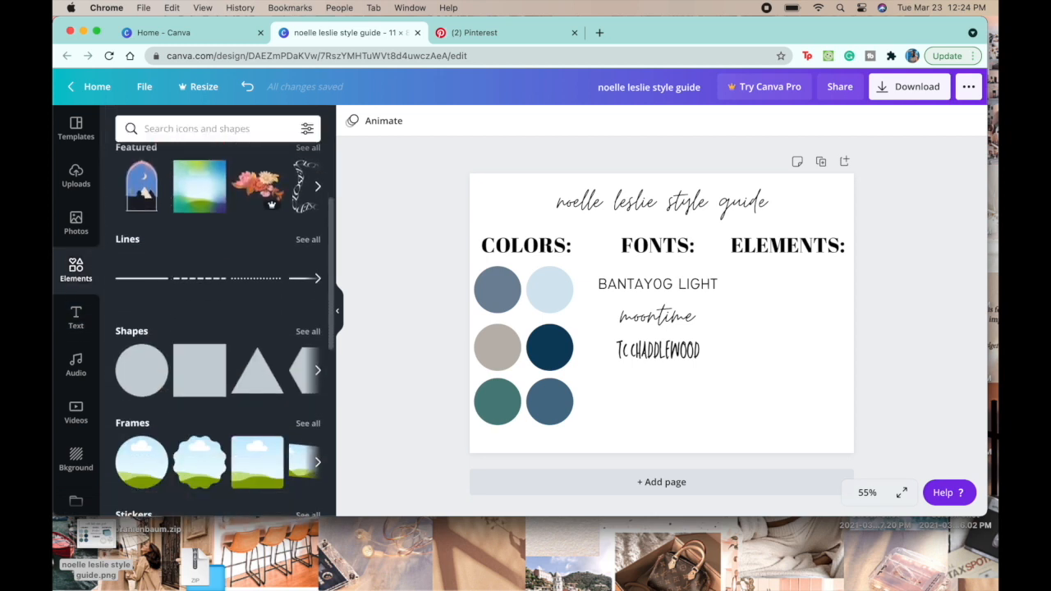
scroll(167, 285, "down", 1)
scroll(167, 284, "up", 5)
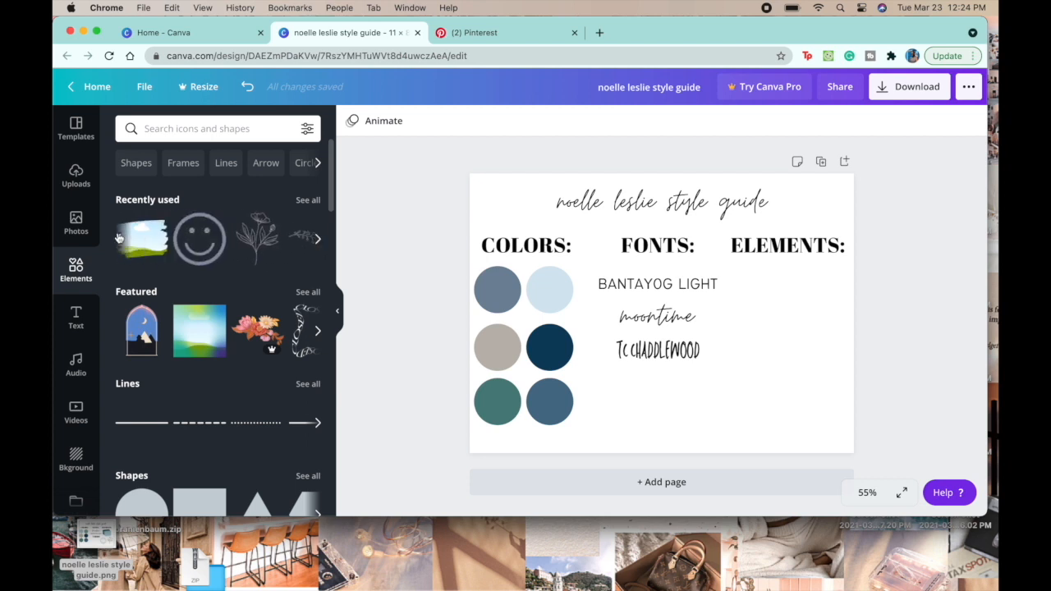
left_click(156, 238)
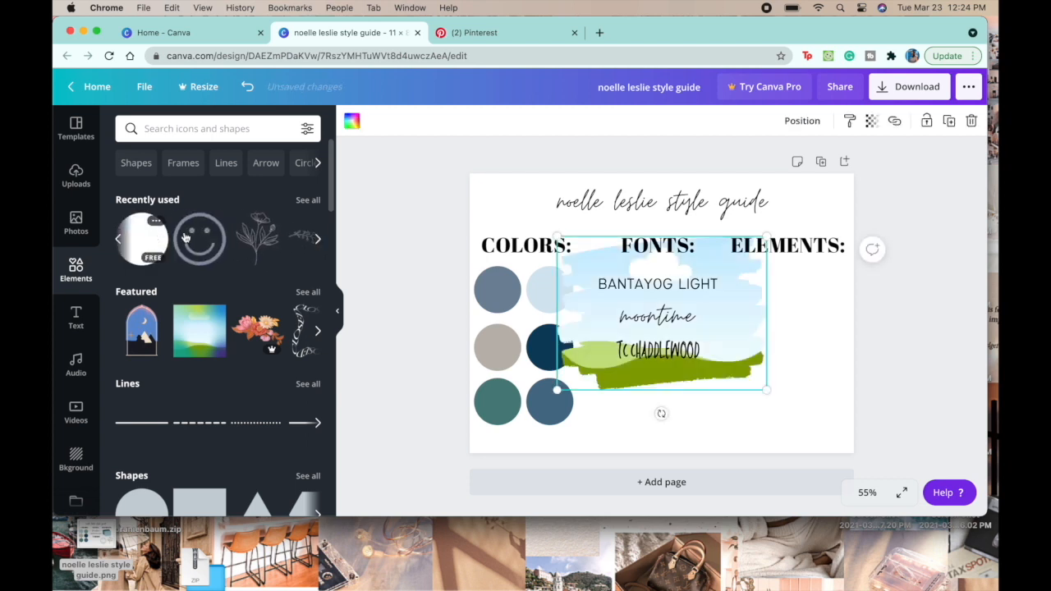
left_click_drag(753, 244, 661, 336)
left_click_drag(611, 367, 781, 301)
left_click_drag(831, 266, 819, 275)
left_click_drag(783, 315, 781, 306)
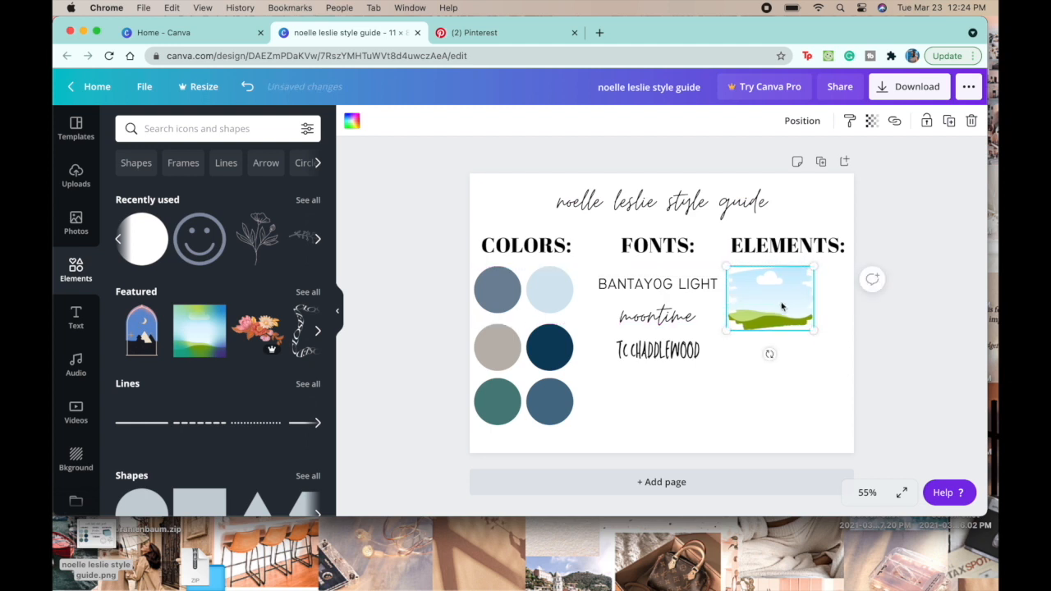
Step: Recolor the brush-stroke frame with the dark navy document color
left_click(352, 121)
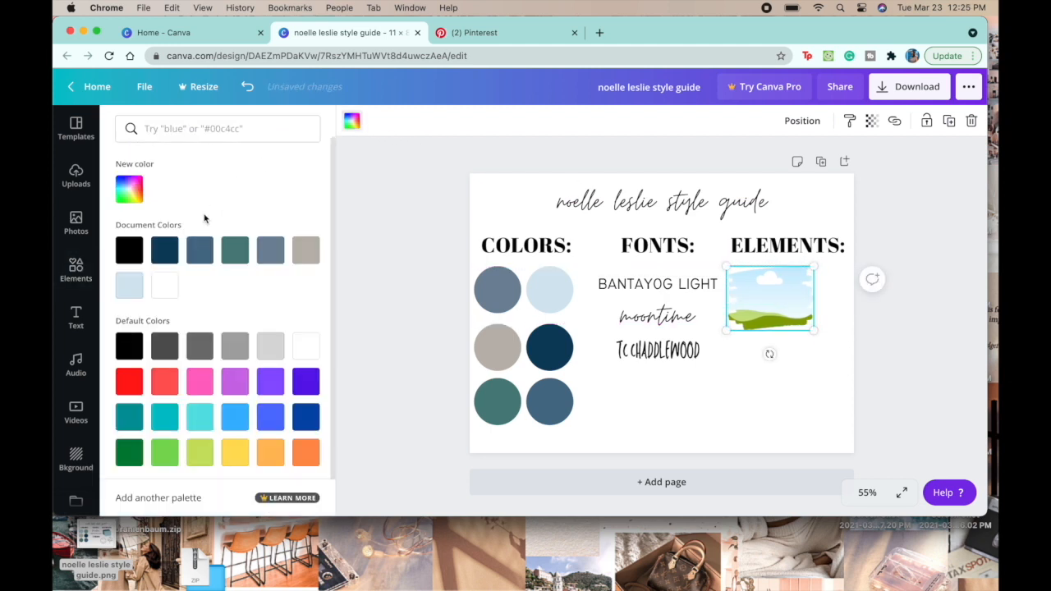
left_click(165, 252)
key("Escape")
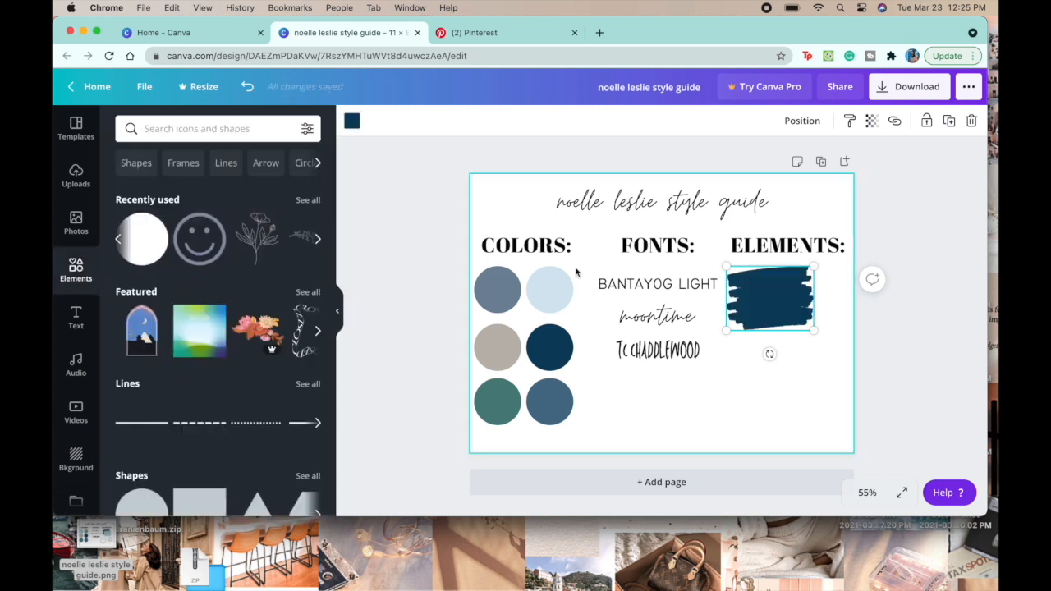
Step: Duplicate the navy brush stroke with a slight offset and layer the copies in progressively lighter blues from the document colors
key("super+d")
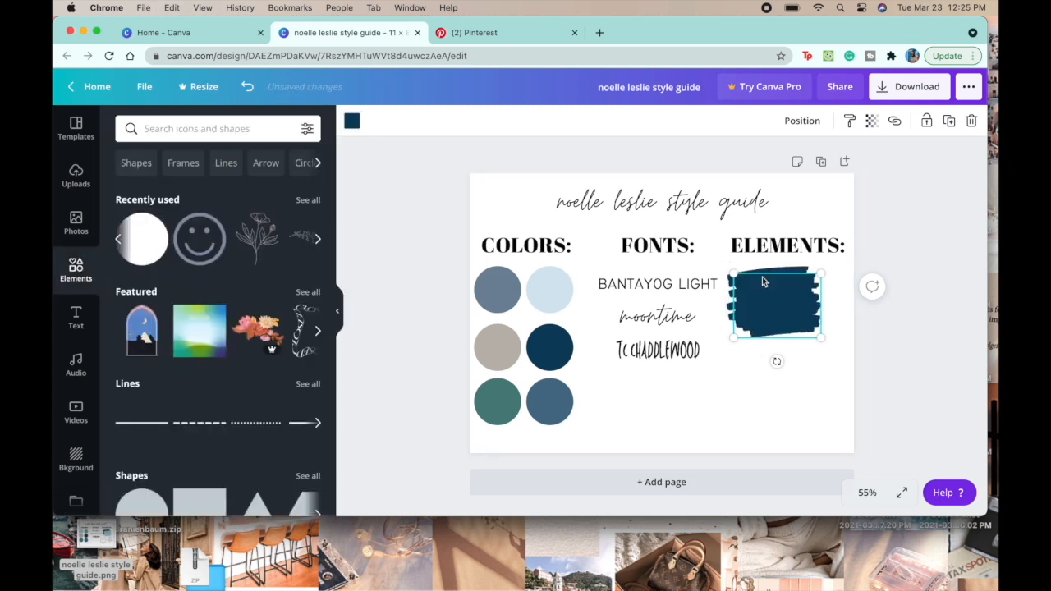
left_click(351, 121)
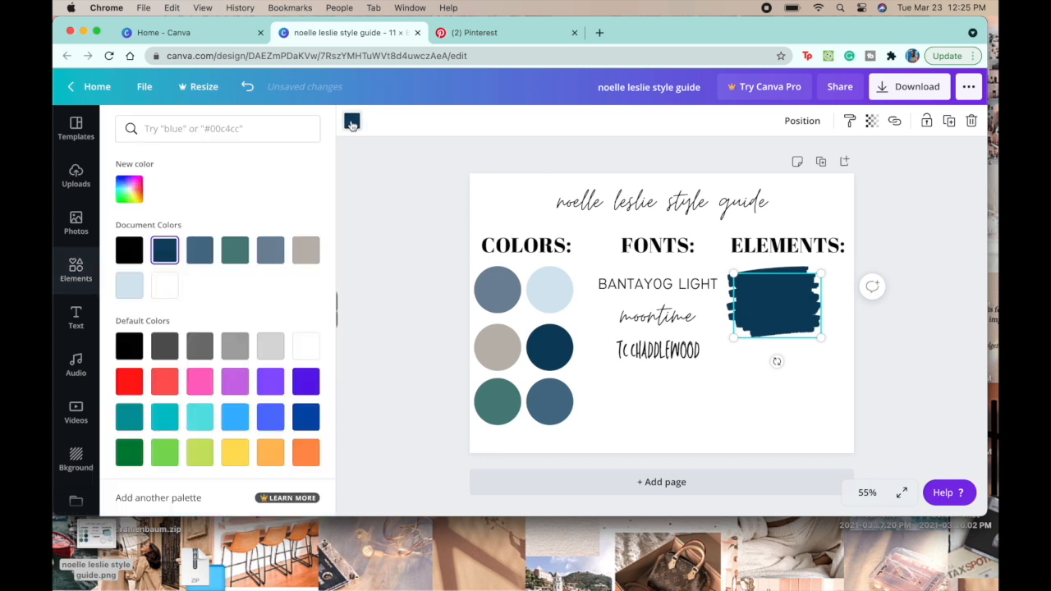
left_click(199, 250)
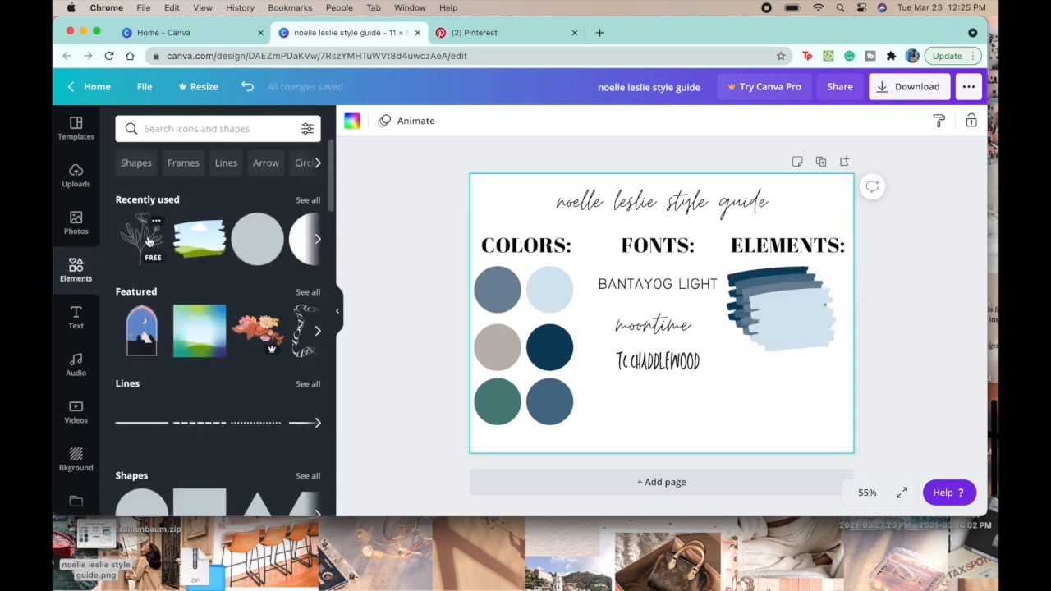
Step: Add the line-art flower and the Smile Face icon, shrink both, and place them side by side beneath the layered brush strokes
left_click(141, 238)
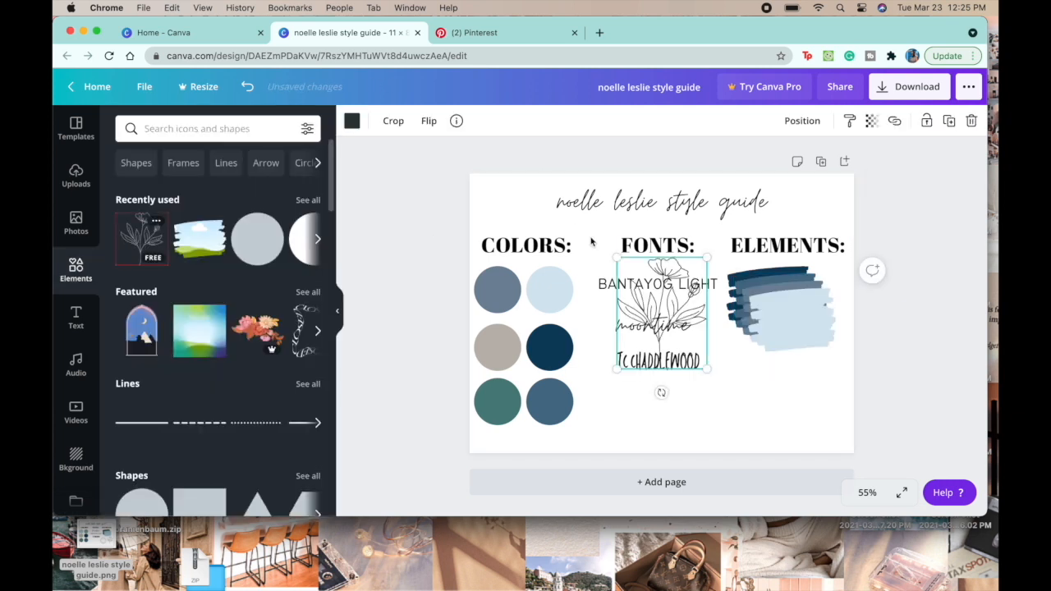
mouse_move(684, 271)
left_mouse_down()
mouse_move(790, 291)
mouse_move(821, 325)
mouse_move(823, 367)
mouse_move(809, 399)
mouse_move(823, 391)
left_mouse_up()
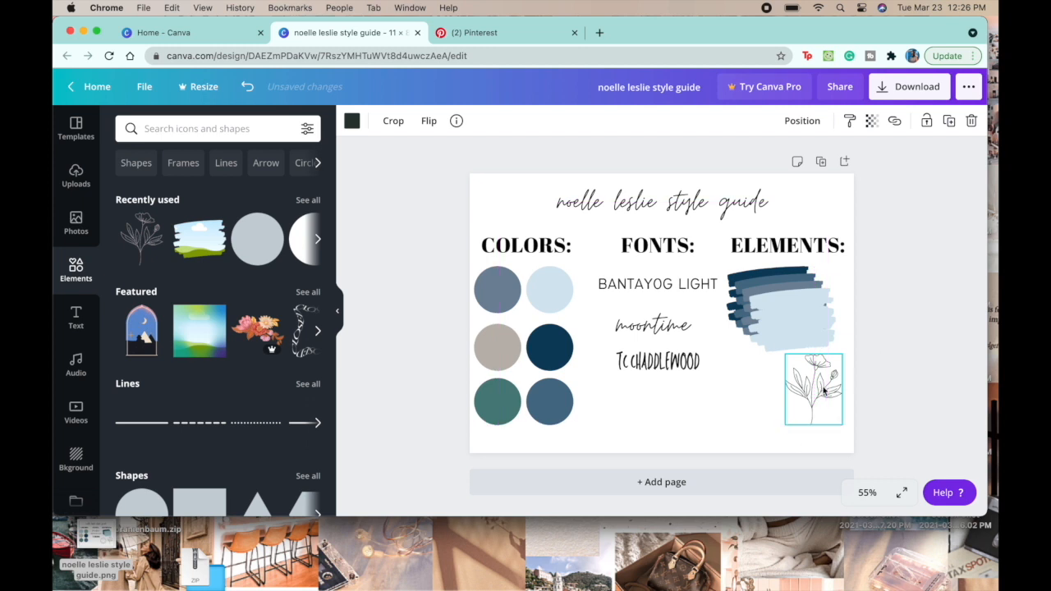
left_click(318, 242)
left_click(319, 241)
left_click(318, 241)
left_click(156, 220)
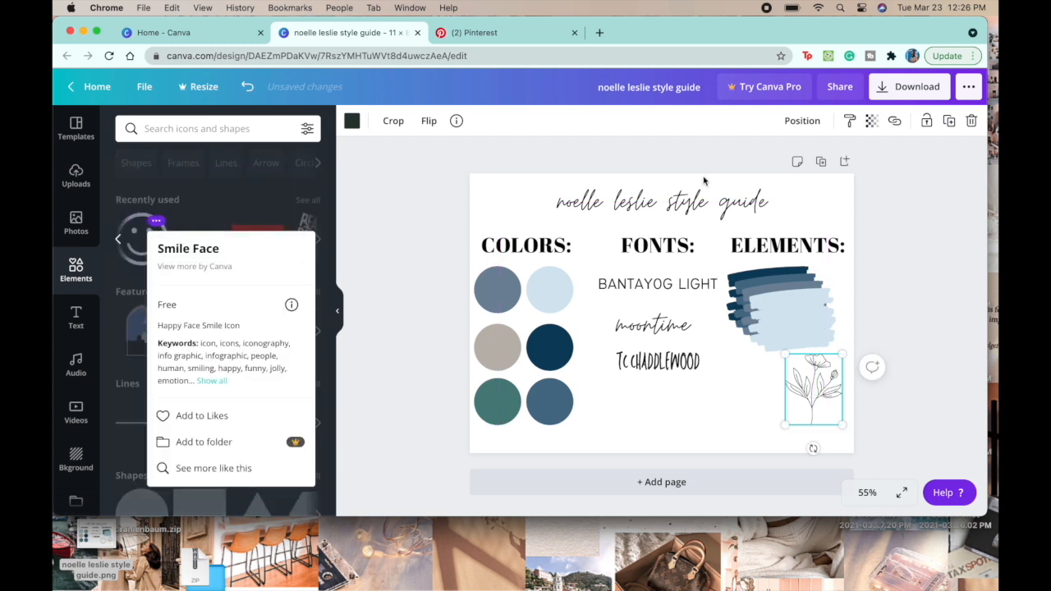
left_click(134, 240)
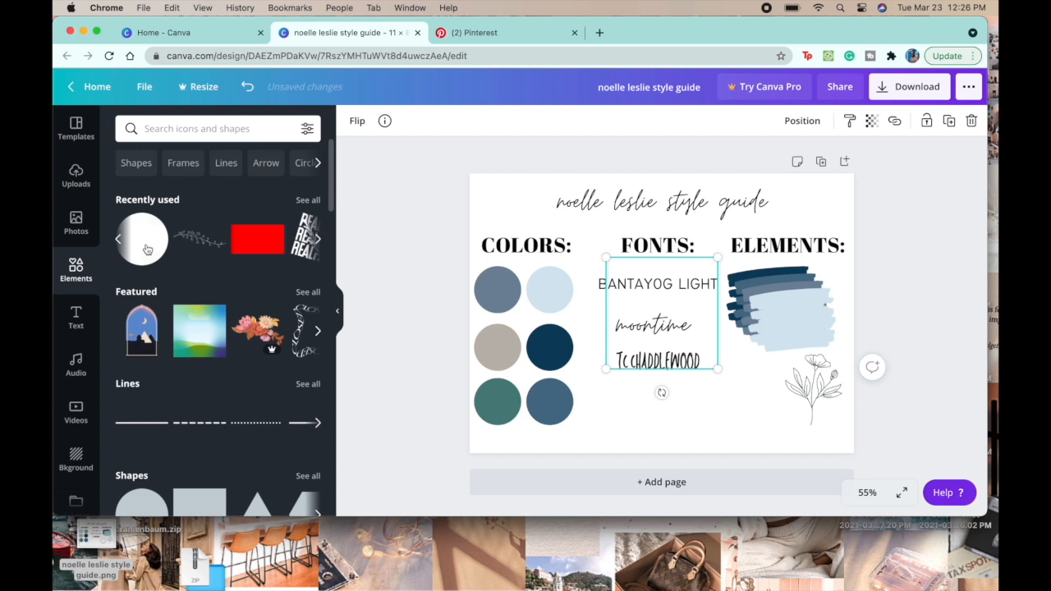
left_click_drag(704, 340, 788, 428)
mouse_move(802, 345)
left_mouse_down()
mouse_move(751, 399)
mouse_move(768, 391)
left_mouse_up()
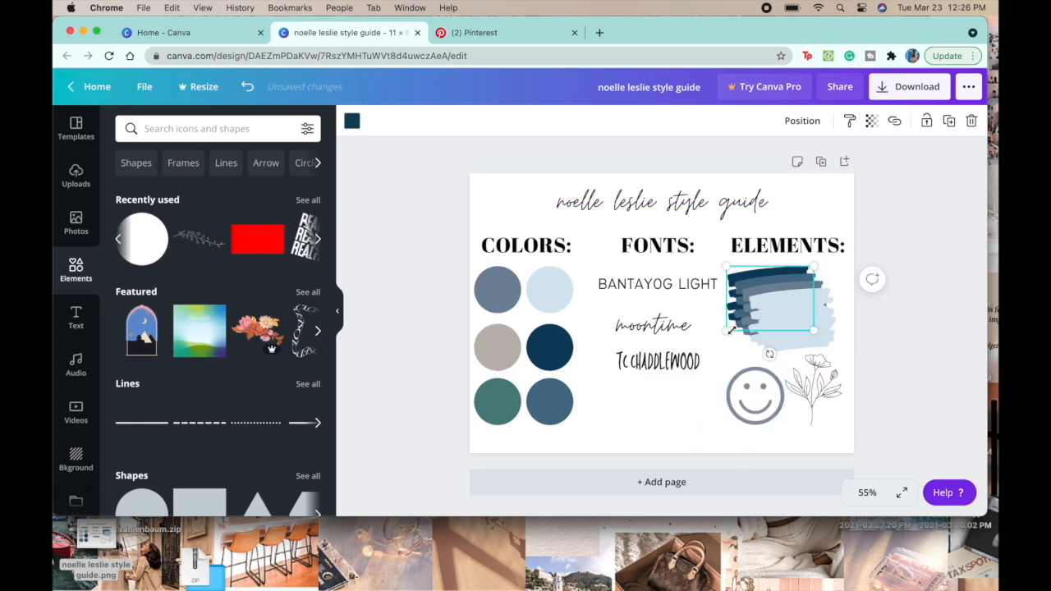
left_click(714, 382)
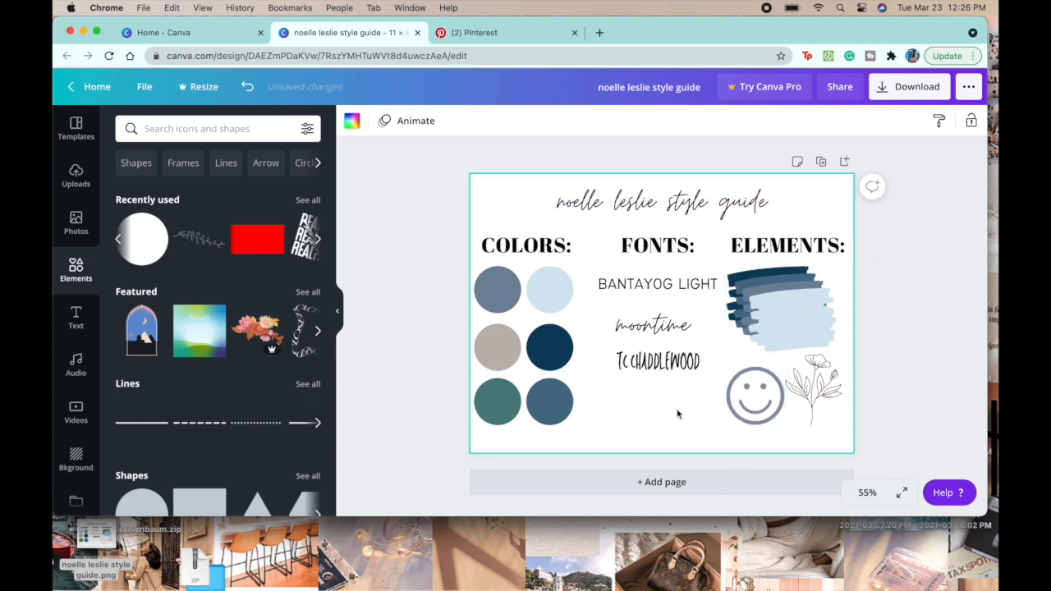
Step: Download the style guide as a PNG and move the file to the desktop, keeping both it and the older file of the same name
left_click(900, 88)
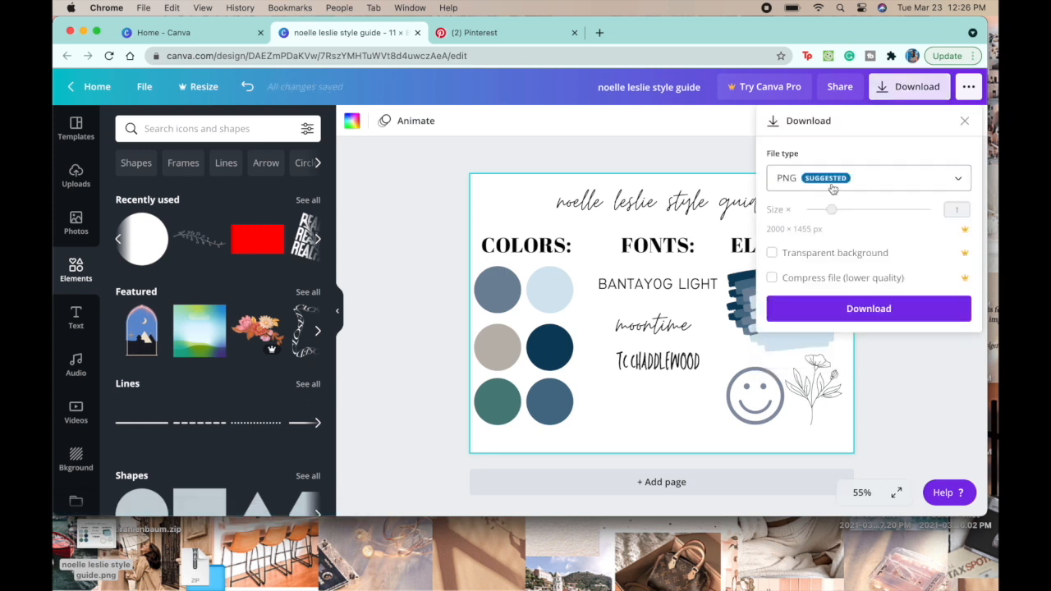
left_click(837, 314)
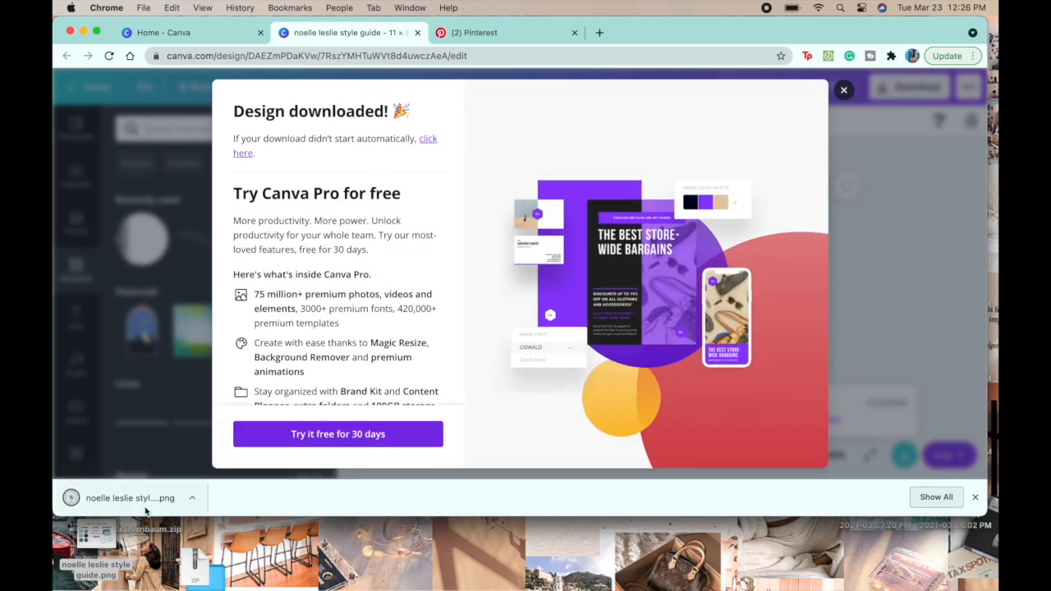
left_click_drag(145, 511, 457, 562)
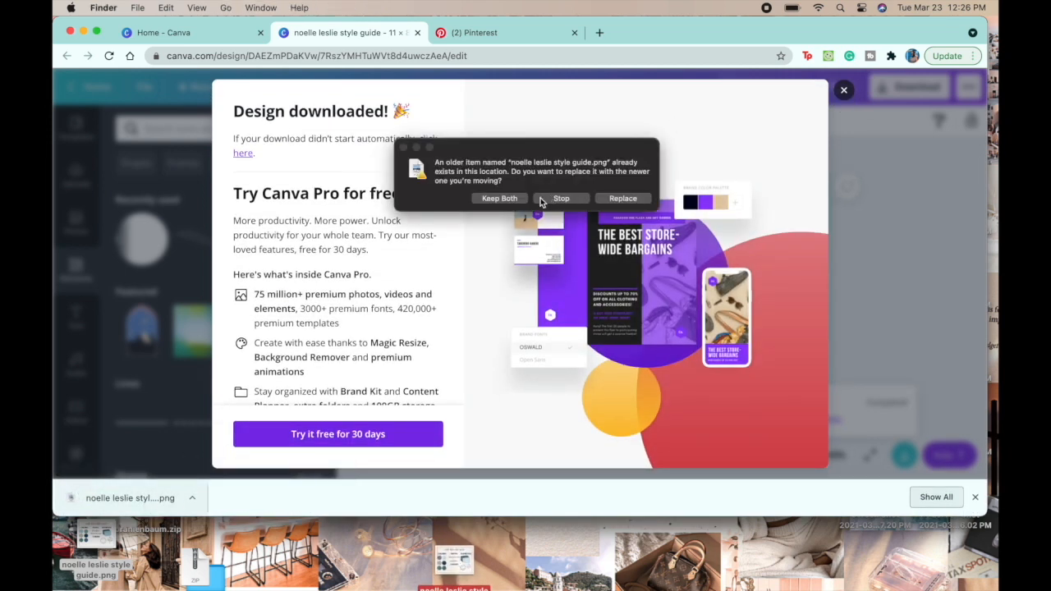
left_click(517, 199)
Step: Open the downloaded style guide PNG from the desktop in Preview and view the finished design
left_click(448, 562)
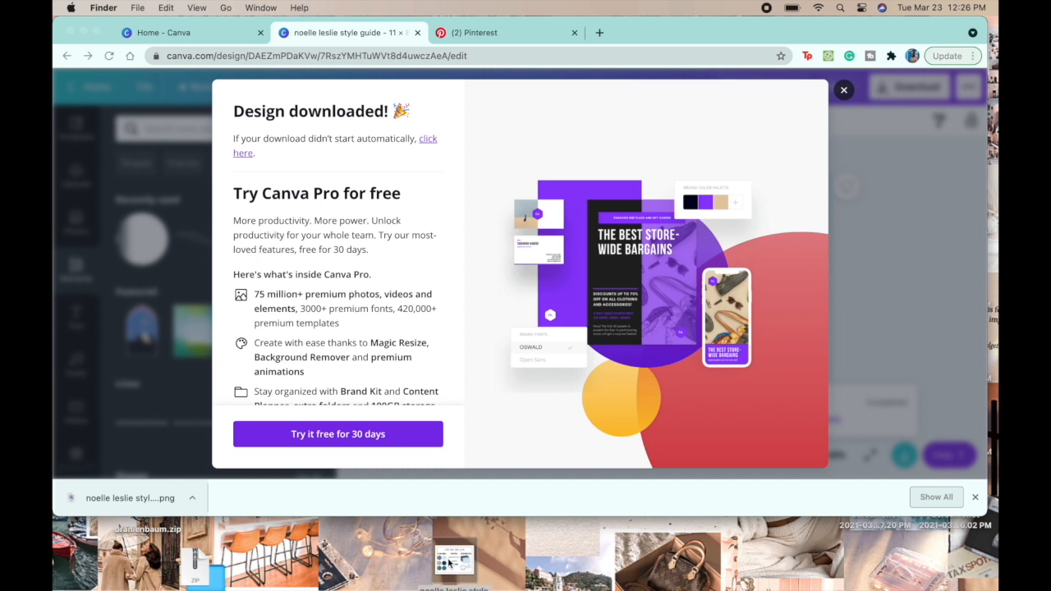
double_click(448, 562)
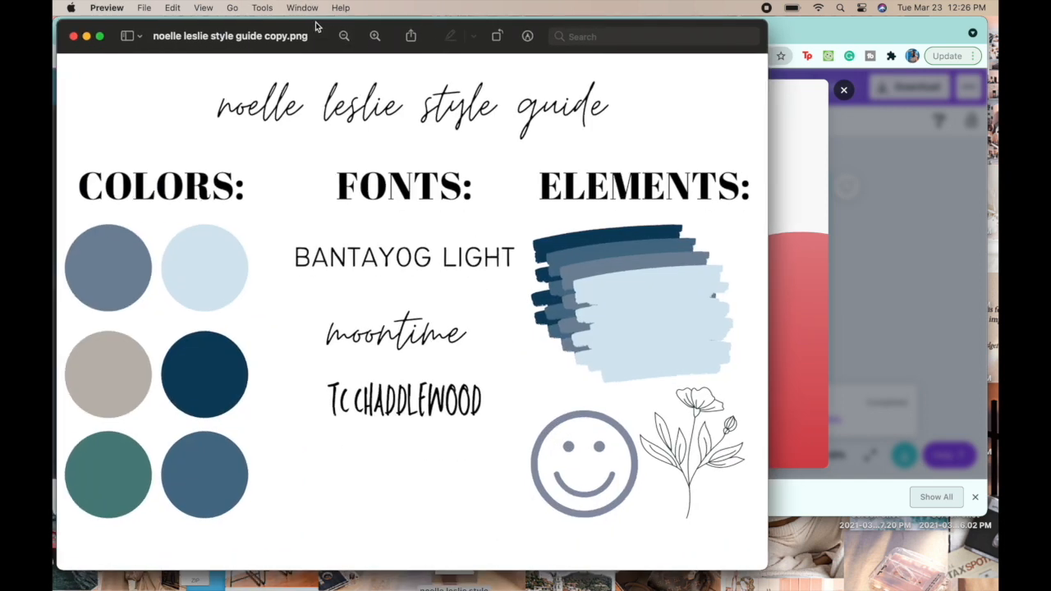
left_click_drag(317, 29, 413, 29)
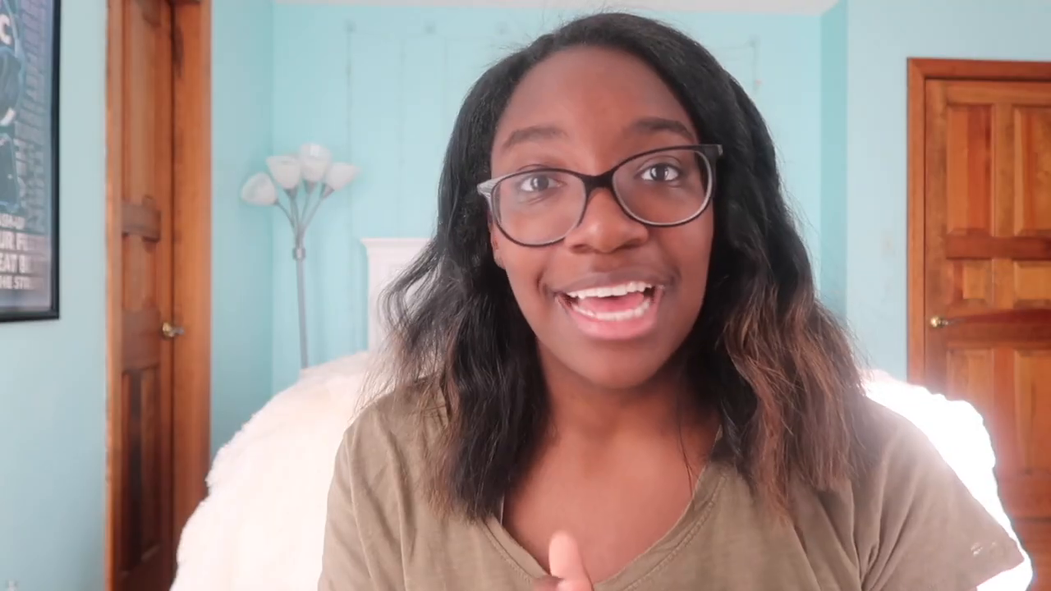